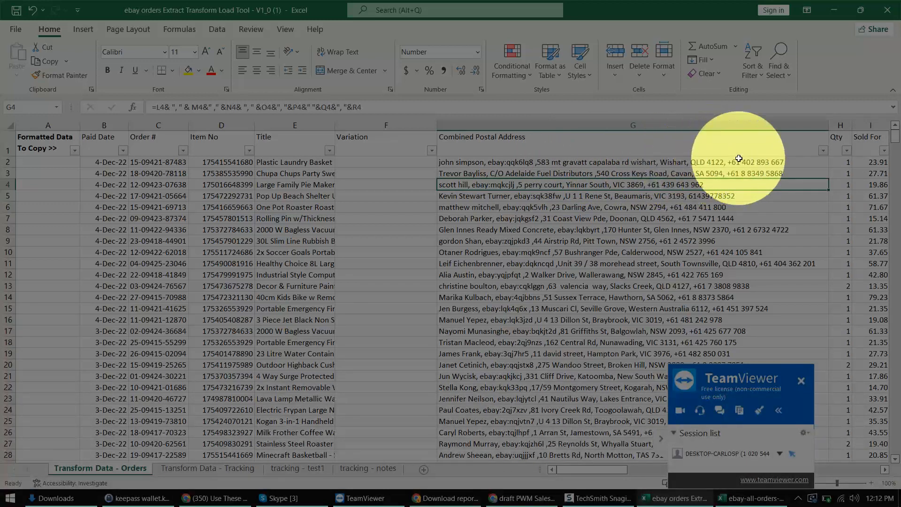
Examine the formulas behind the Combined Postal Address and Sold For columns and the raw Sold For data in column AV.
left_click(745, 173)
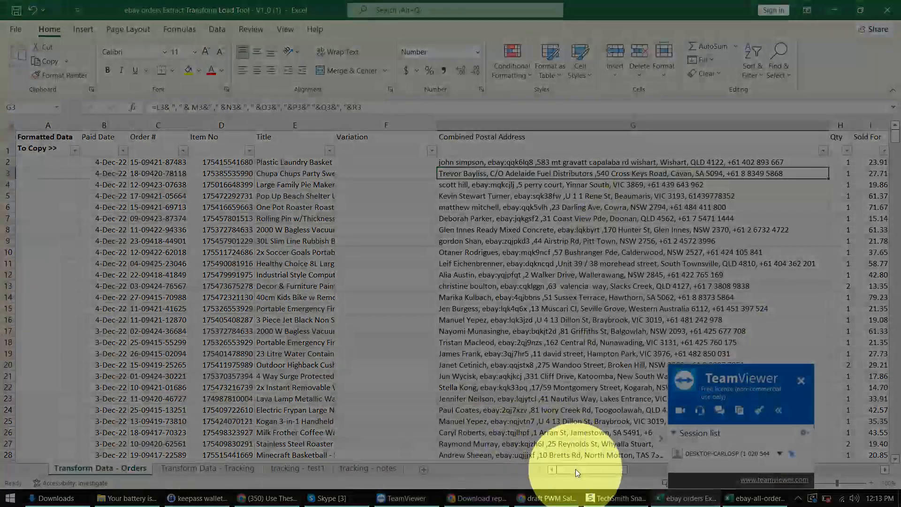
left_click_drag(575, 468, 603, 483)
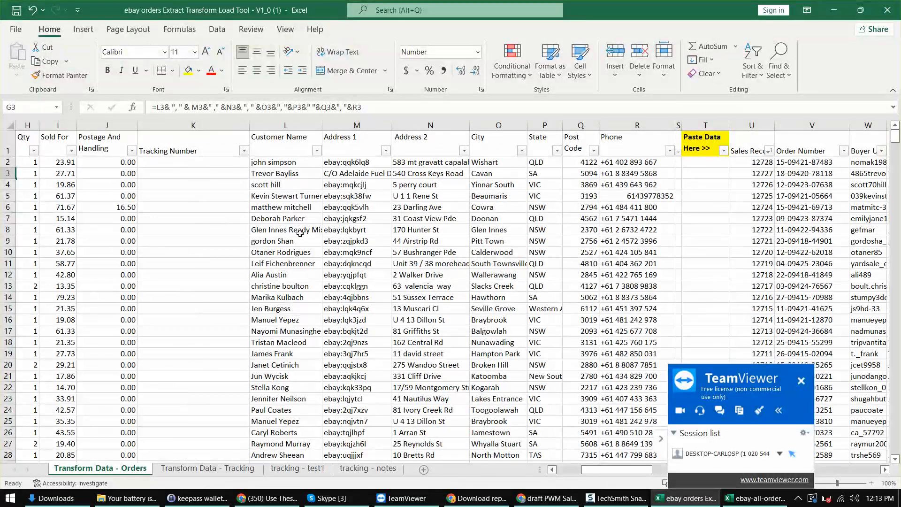
left_click(139, 220)
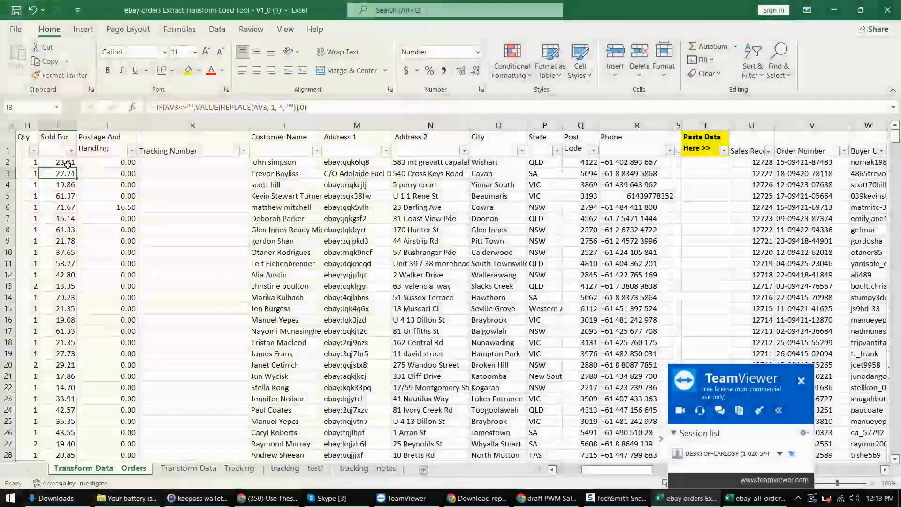
left_click(66, 173)
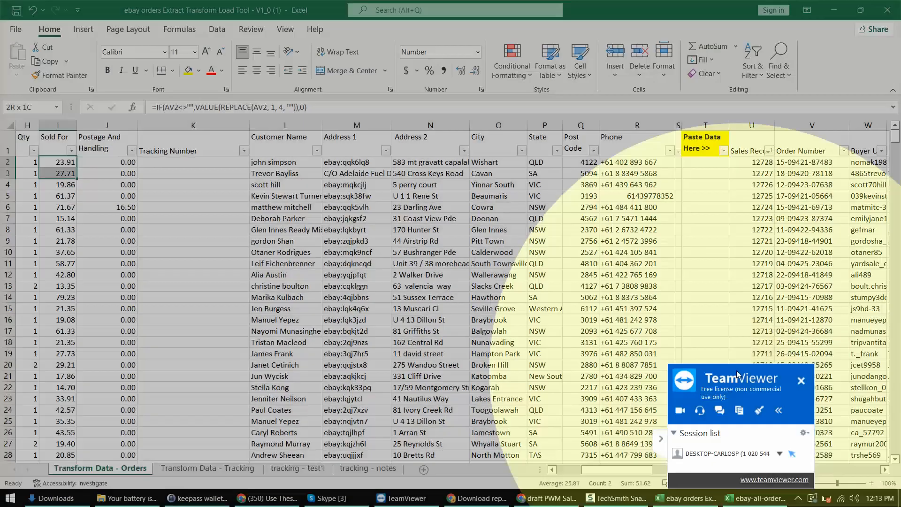
left_click_drag(739, 372, 387, 404)
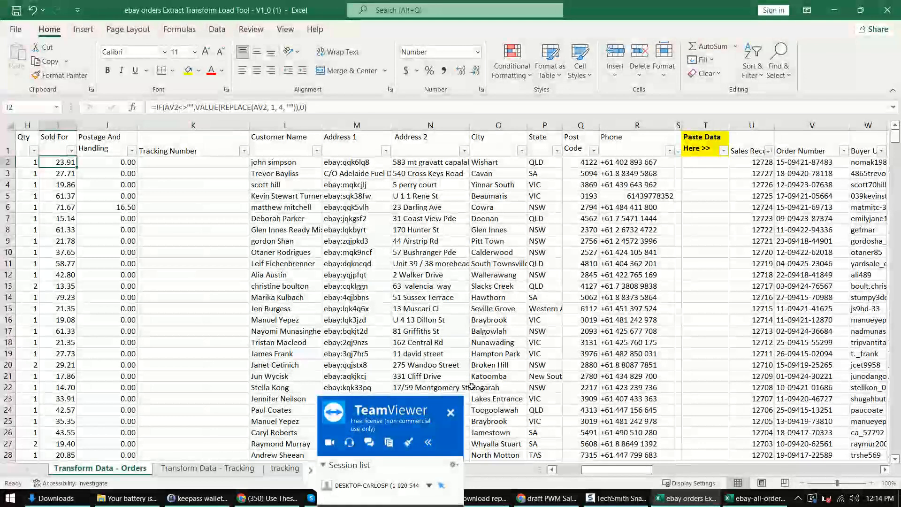
left_click_drag(623, 476, 720, 469)
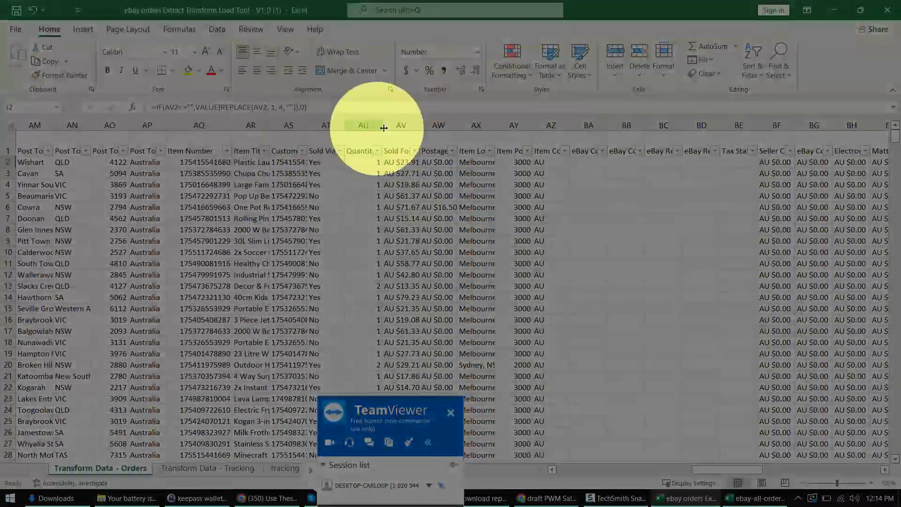
left_click(401, 162)
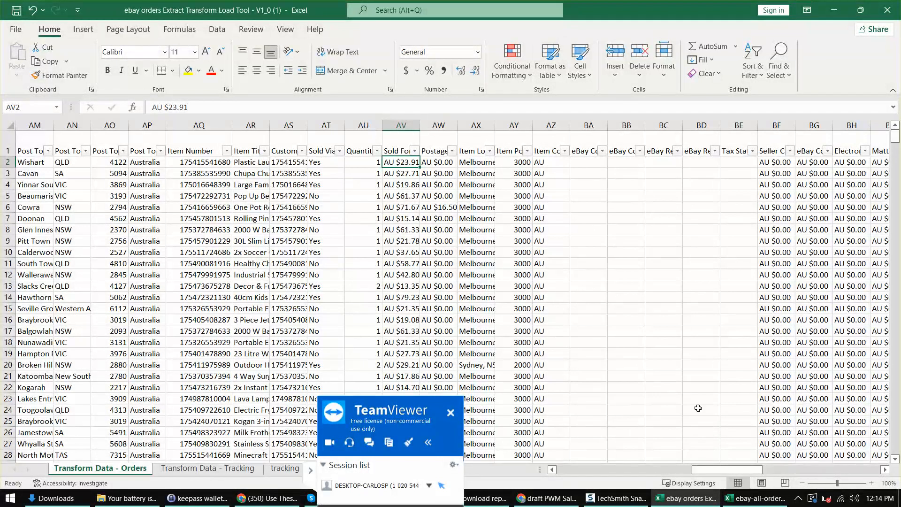
left_click_drag(751, 473, 561, 492)
left_click(300, 275)
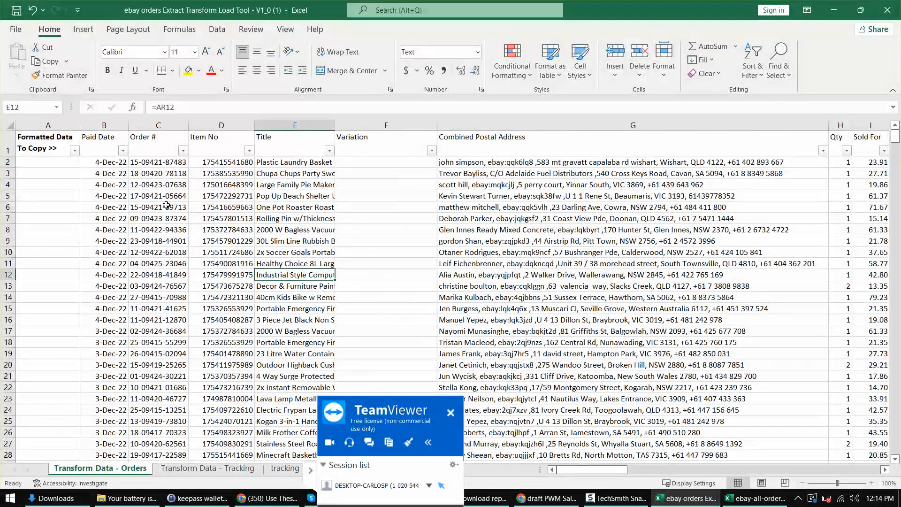
Copy the formatted order data in B2:J115, from Paid Date through Postage And Handling, down to the final filled order row.
left_click(115, 161)
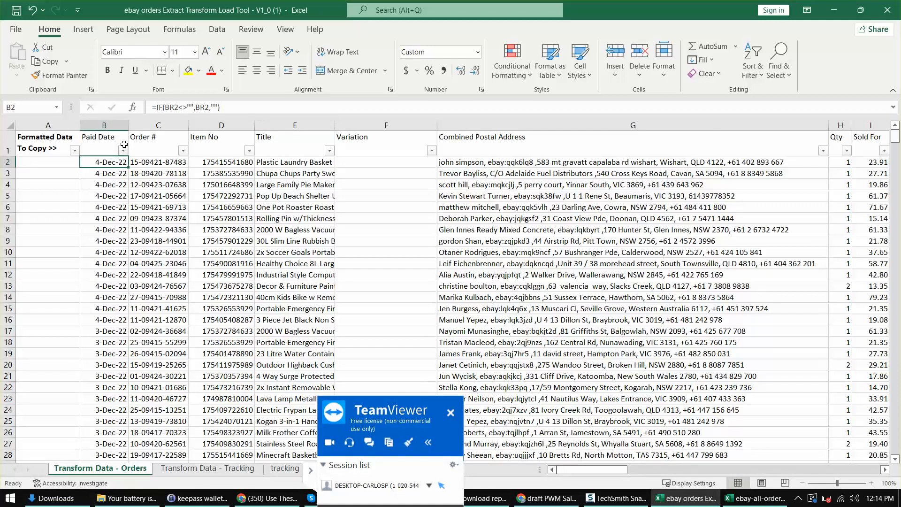
key("shift+Right")
key("shift+Right")
key("shift+Right")
key("shift+Right")
key("shift+Right")
key("shift+Right")
key("shift+Right")
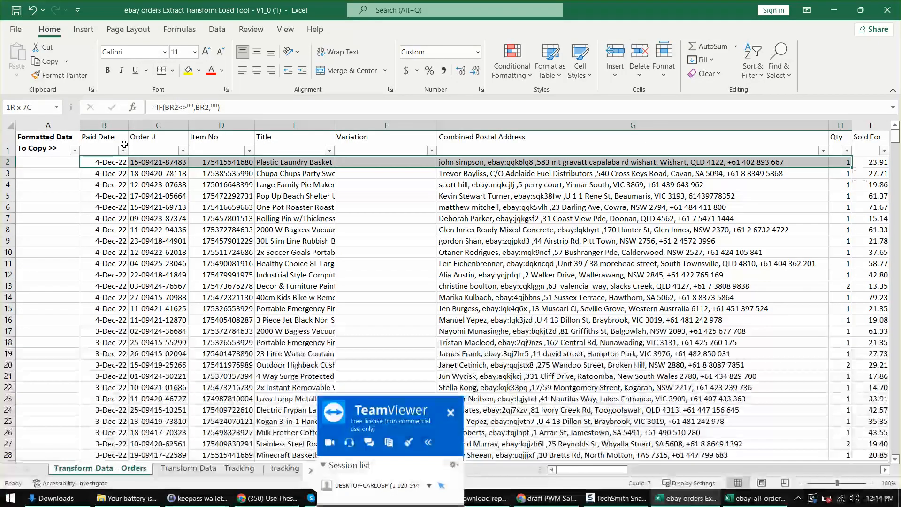
key("shift+Left")
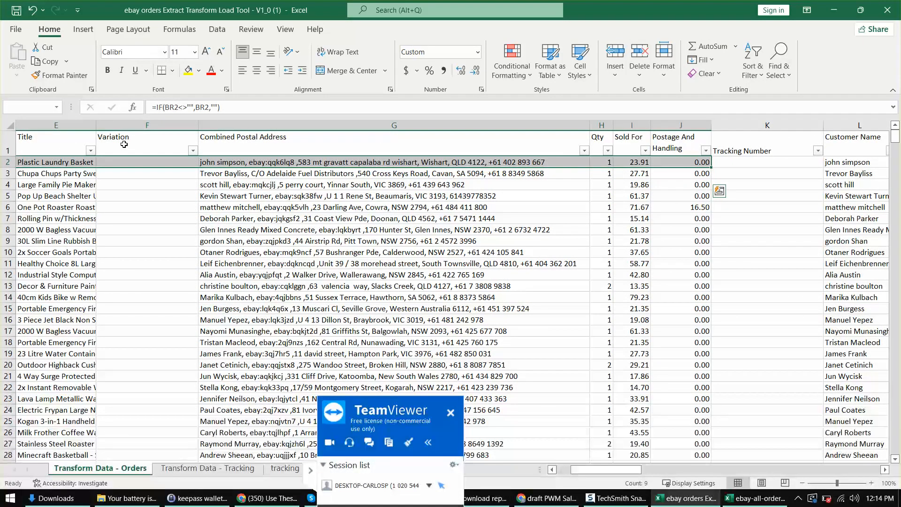
key("ctrl+q")
key("Escape")
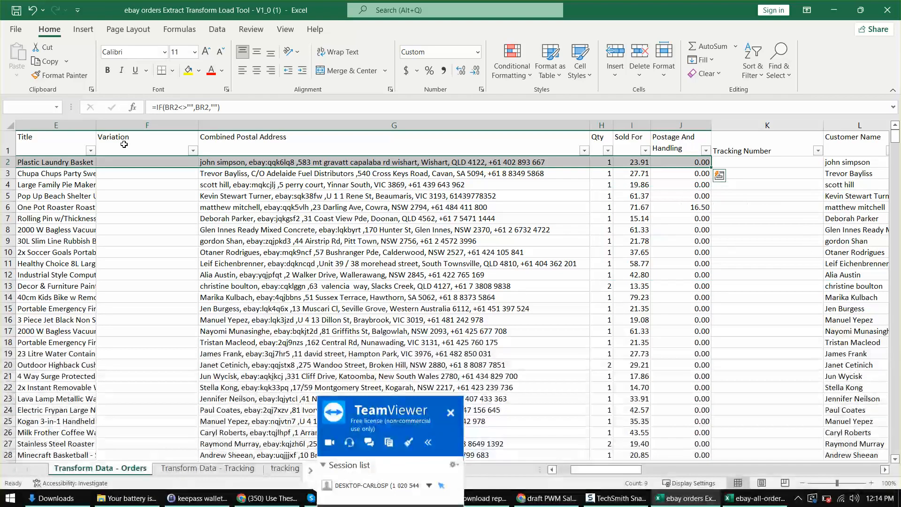
key("shift+Down")
key("shift+Down")
key("shift+Down")
key("shift+Down")
key("shift+Down")
key("shift+Down")
key("shift+Down")
key("shift+Down")
key("shift+Down")
key("shift+Down")
key("shift+Down")
key("shift+Down")
key("shift+Down")
key("shift+Down")
key("shift+Down")
key("shift+Down")
key("shift+Down")
key("shift+Down")
key("shift+Down")
key("shift+Down")
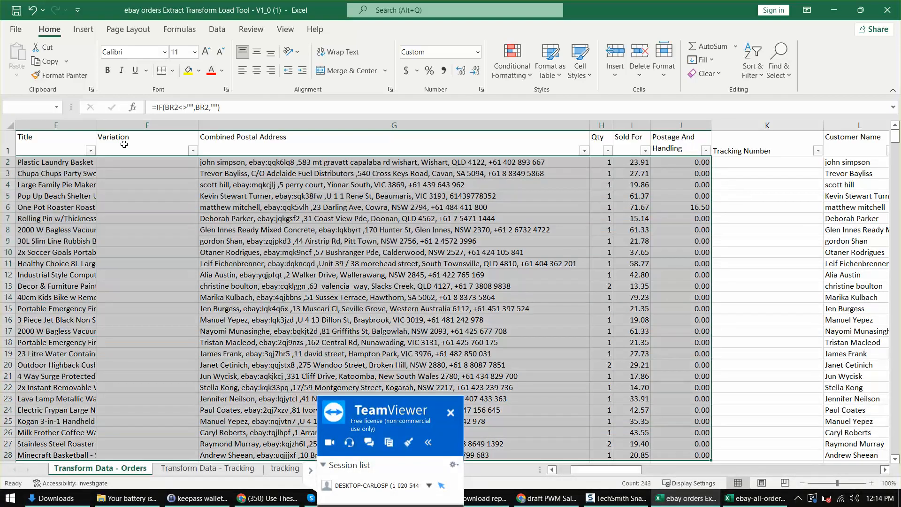
key("shift+Down")
key("shift+Down")
key("shift+Down")
key("shift+Down")
key("shift+Down")
key("shift+Down")
key("shift+Down")
key("shift+Down")
key("shift+Down")
key("shift+Down")
key("shift+Down")
key("shift+Down")
key("shift+Down")
key("shift+Down")
key("shift+Down")
key("shift+Down")
key("shift+Down")
key("shift+Down")
key("shift+Down")
key("shift+Down")
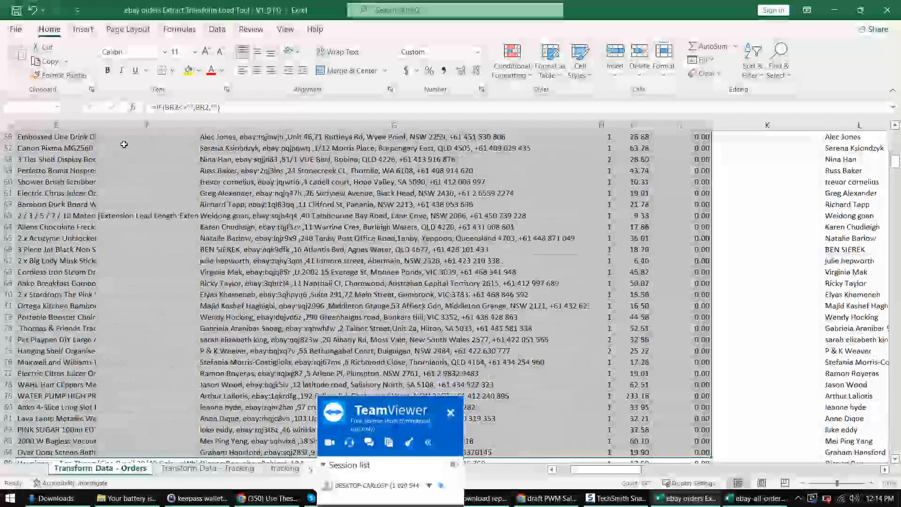
key("shift+Down")
key("shift+Down")
key("shift+Down")
key("shift+Down")
key("shift+Down")
key("shift+Down")
key("shift+Down")
key("shift+Down")
key("shift+Down")
key("shift+Down")
key("shift+Down")
key("shift+Down")
key("shift+Down")
key("shift+Down")
key("shift+Down")
key("shift+Down")
key("shift+Down")
key("shift+Down")
key("shift+Down")
key("shift+Down")
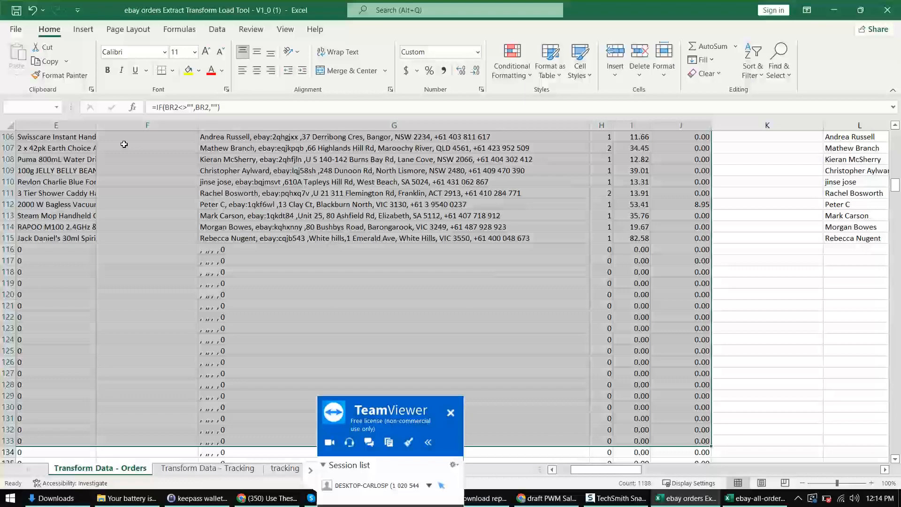
key("shift+Up")
key("shift+Up")
key("shift+Up")
key("shift+Up")
key("shift+Up")
key("shift+Up")
key("shift+Up")
key("shift+Up")
key("shift+Up")
key("shift+Up")
key("shift+Up")
key("shift+Up")
key("shift+Up")
key("shift+Up")
key("shift+Up")
key("shift+Up")
key("shift+Up")
key("shift+Up")
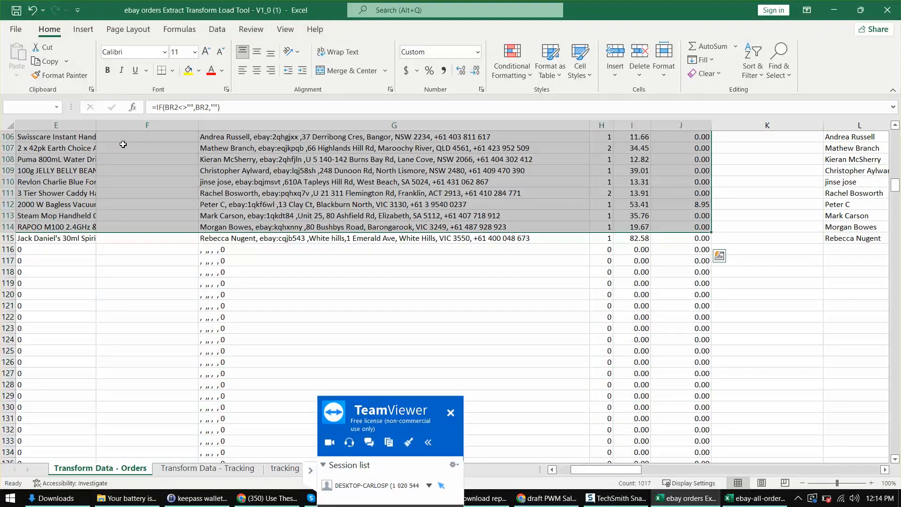
key("shift+Down")
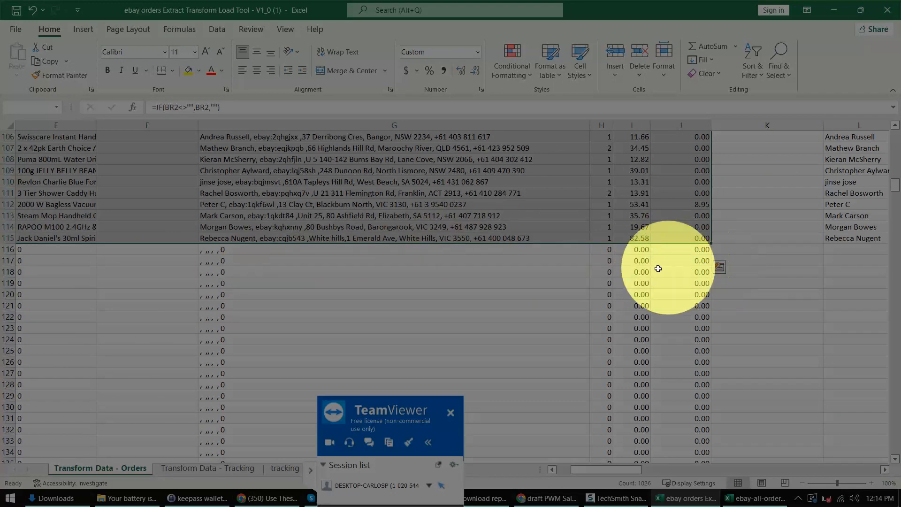
right_click(502, 181)
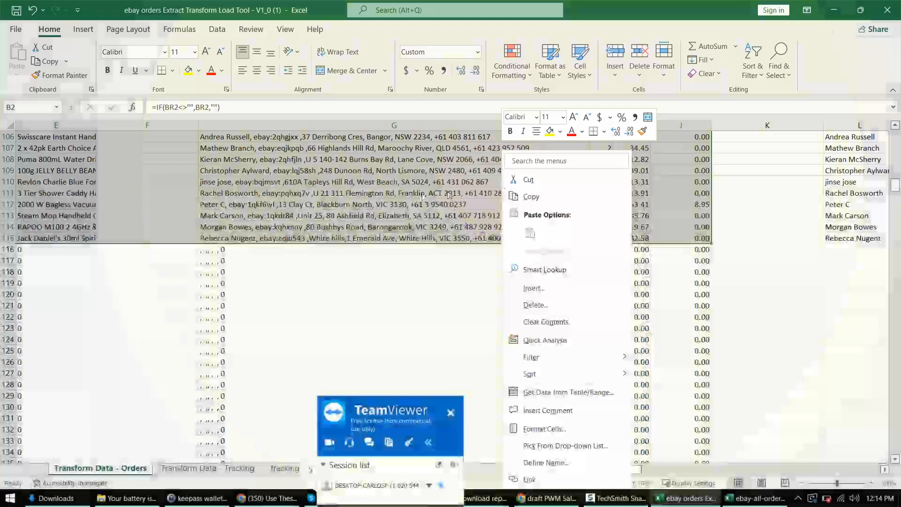
left_click(544, 197)
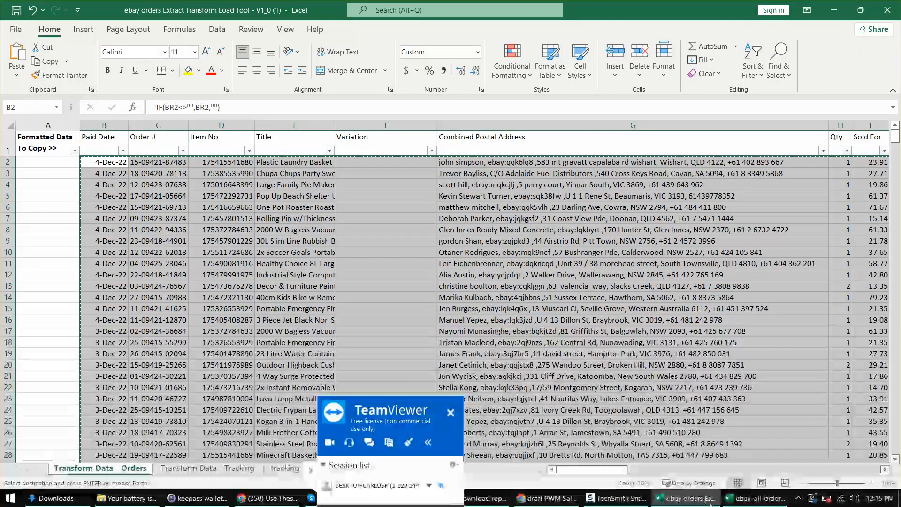
Switch to the draft PWM Sales Orders - Load & Import spreadsheet in Google Sheets and open the Hira-lane - Sales 2022-12 sheet.
left_click_drag(420, 409, 461, 495)
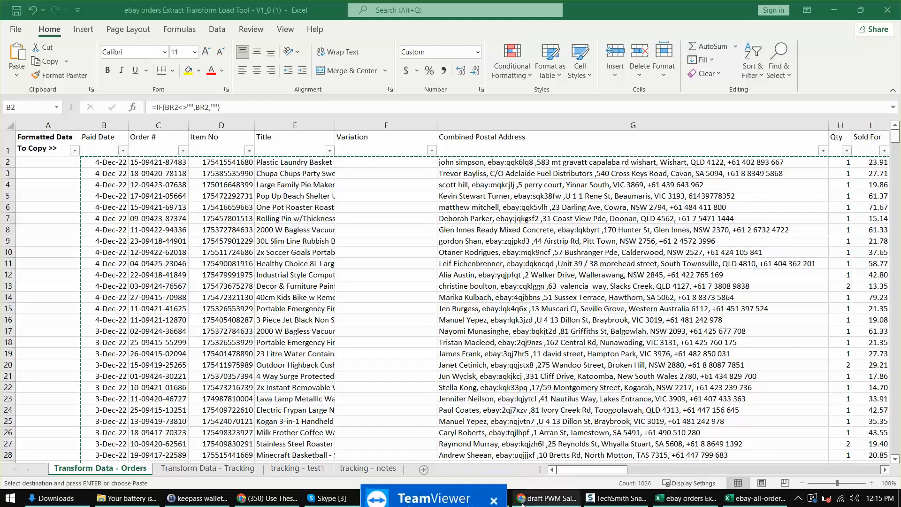
left_click(543, 498)
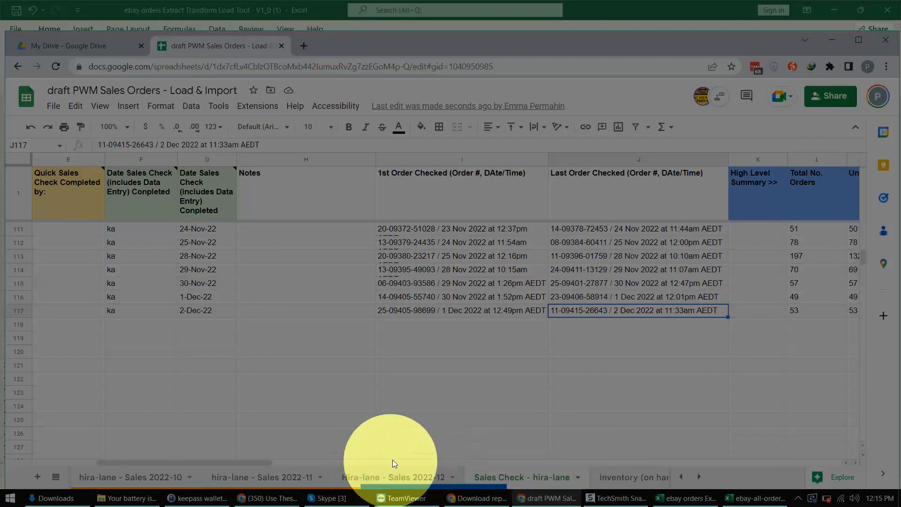
left_click(415, 476)
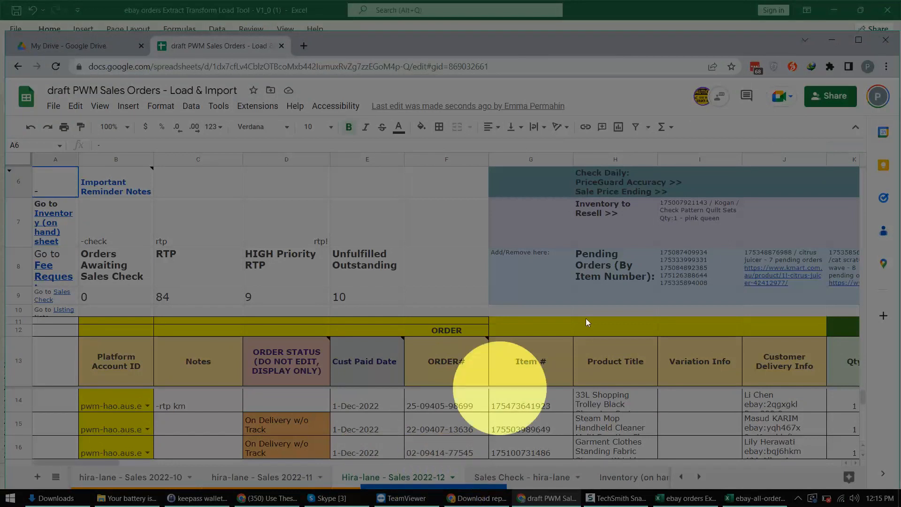
Set the zoom of the Hira-lane - Sales 2022-12 sheet to 75%.
scroll(526, 322, "down", 5)
scroll(421, 393, "down", 4)
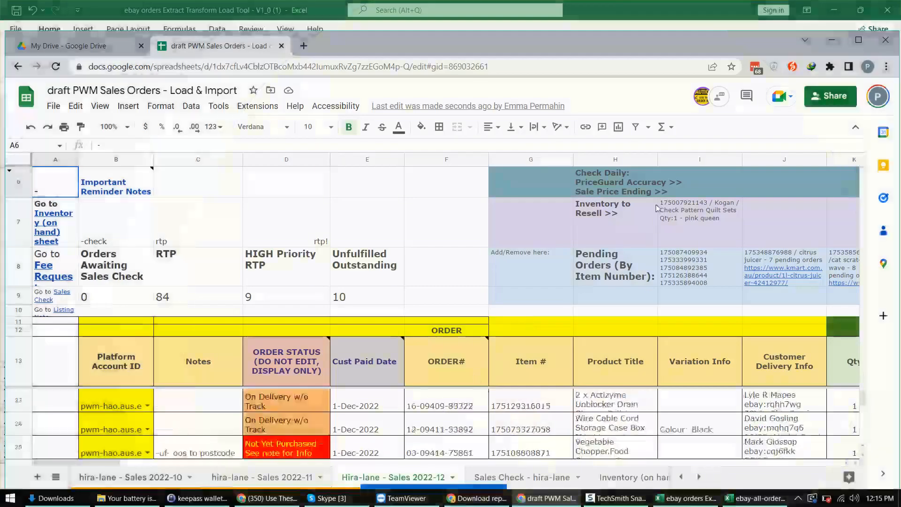
scroll(454, 352, "down", 2)
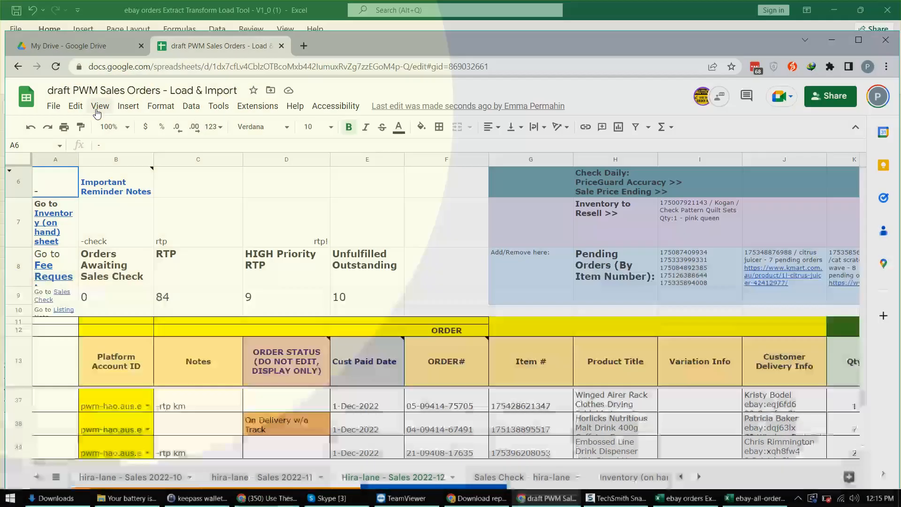
left_click(100, 105)
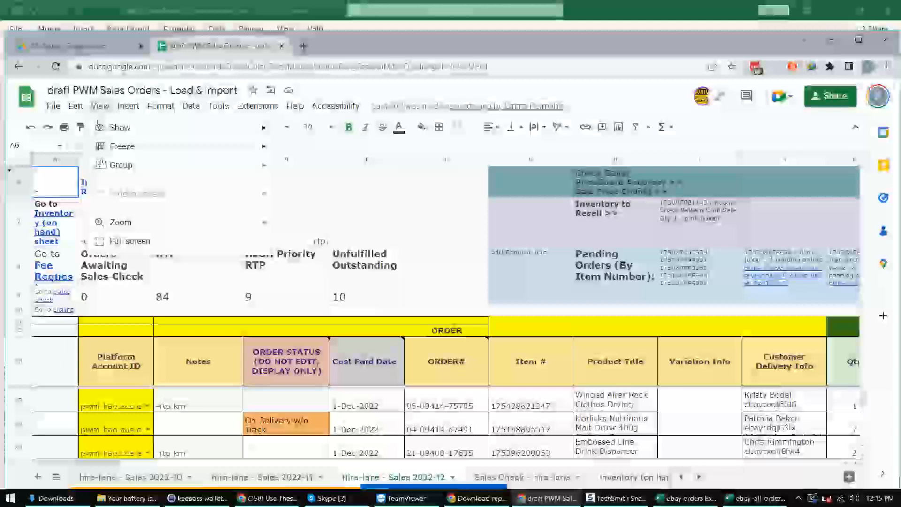
mouse_move(153, 225)
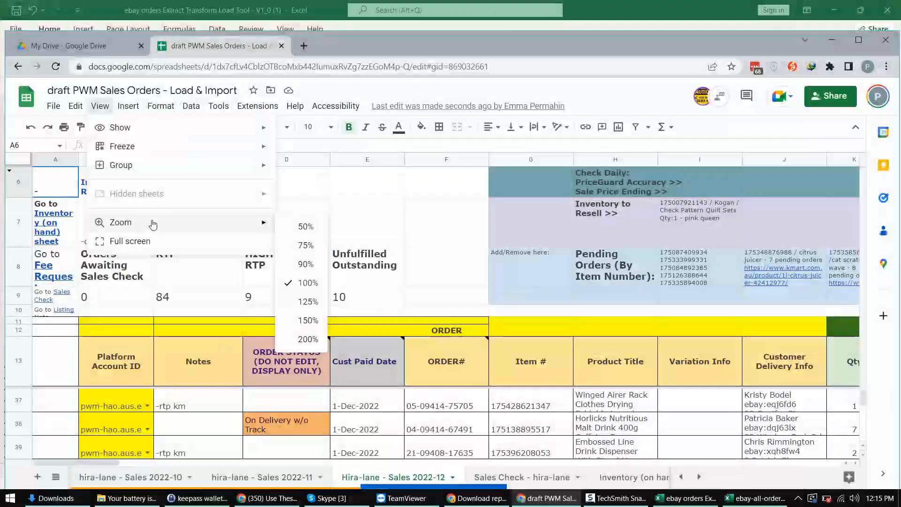
left_click(306, 246)
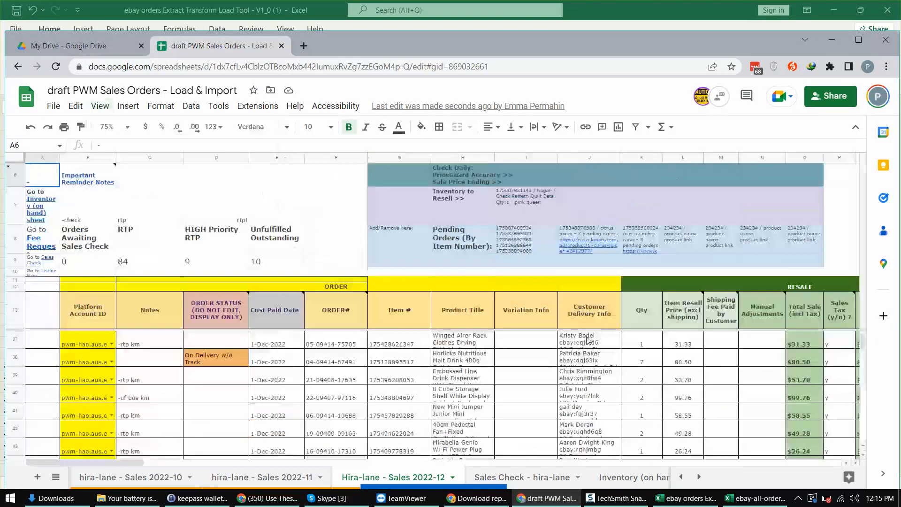
Paste the copied orders as values only below the existing orders, starting at cell E139 in the Cust Paid Date column.
scroll(210, 373, "down", 12)
scroll(210, 373, "down", 20)
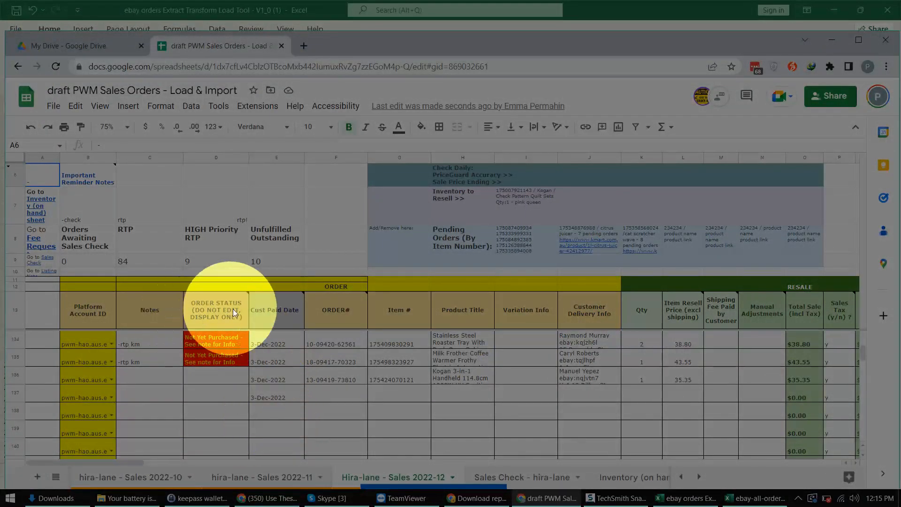
mouse_move(269, 309)
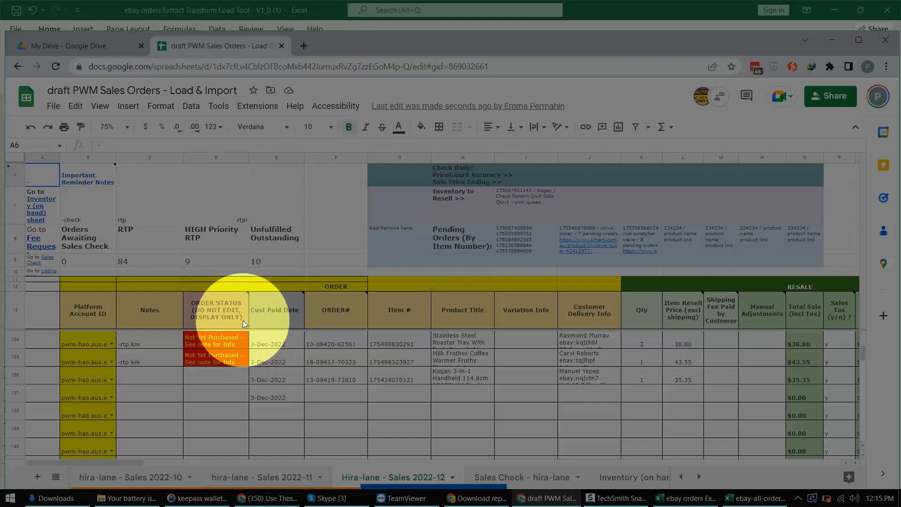
mouse_move(243, 320)
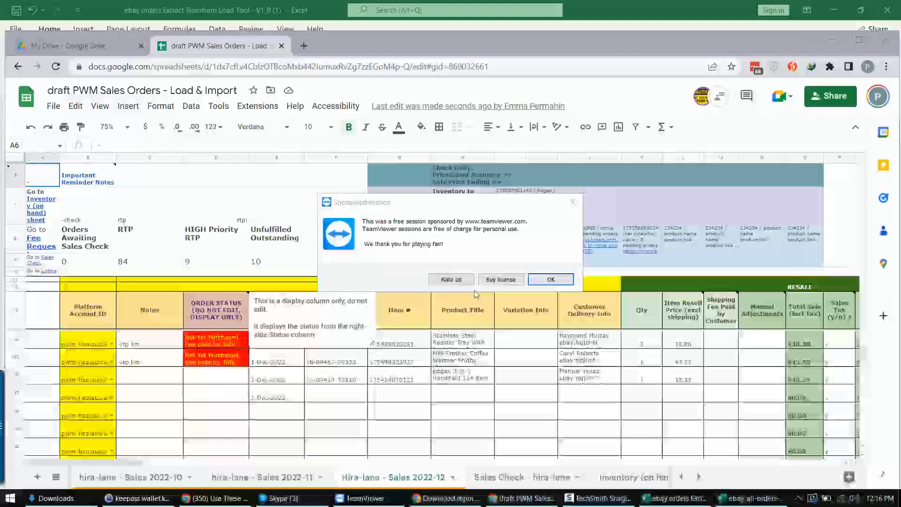
left_click(550, 280)
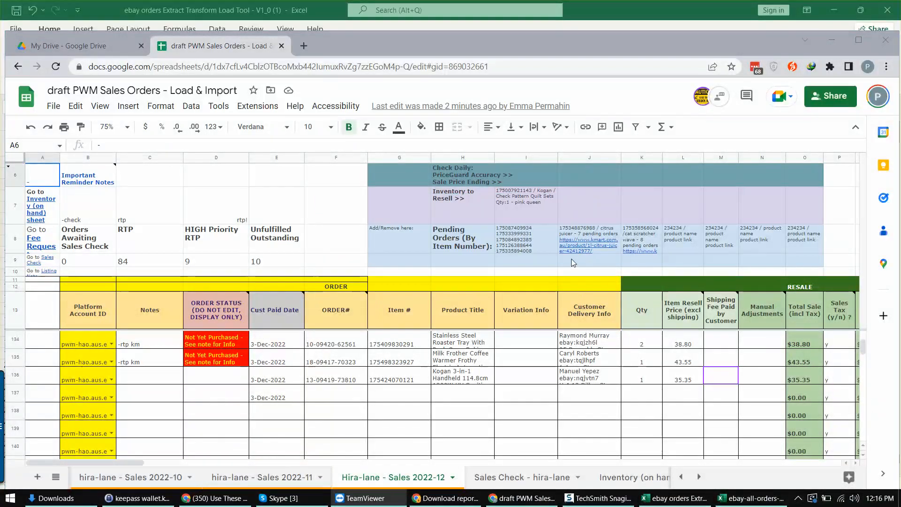
right_click(283, 376)
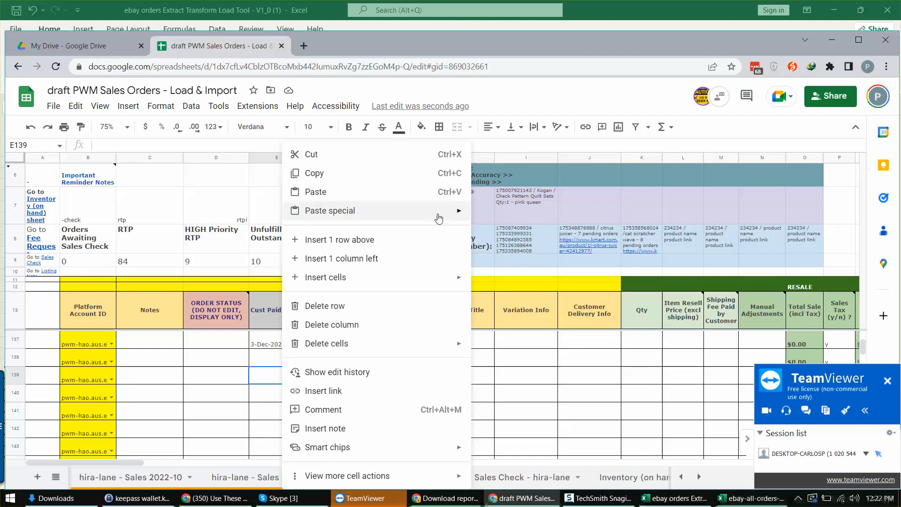
mouse_move(441, 212)
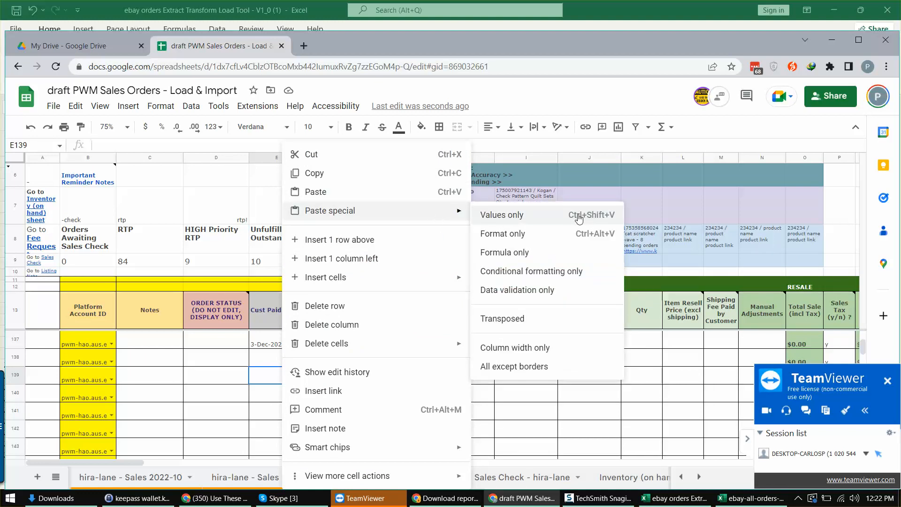
left_click(529, 220)
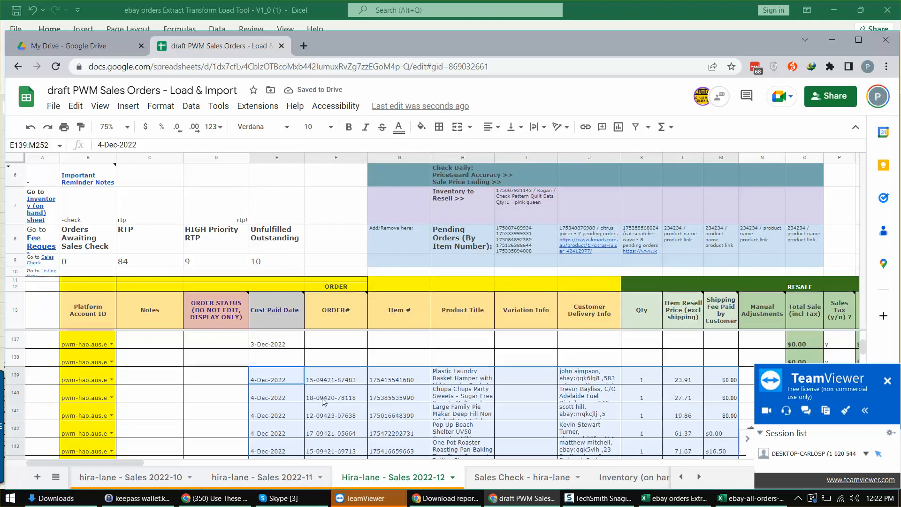
left_click(313, 381)
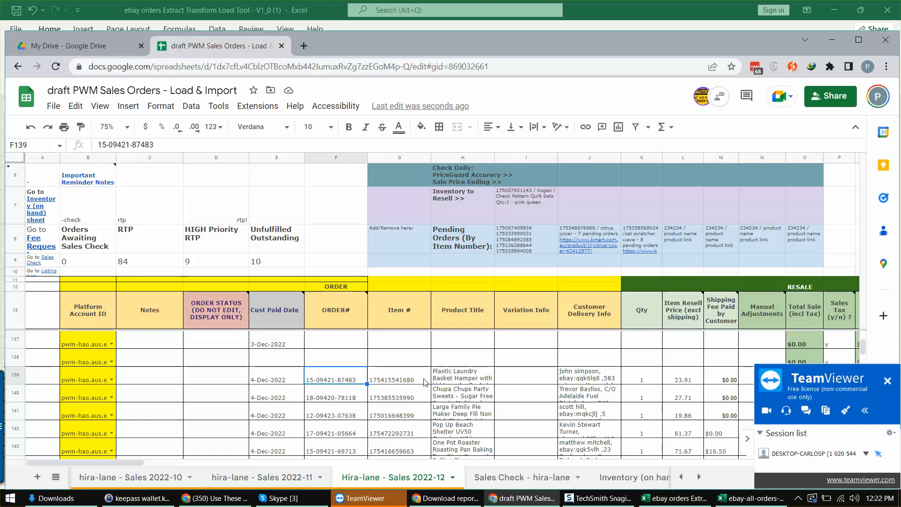
Check the first pasted order in row 139 against the column headings from Cust Paid Date through Item Resell Price.
left_click(357, 356)
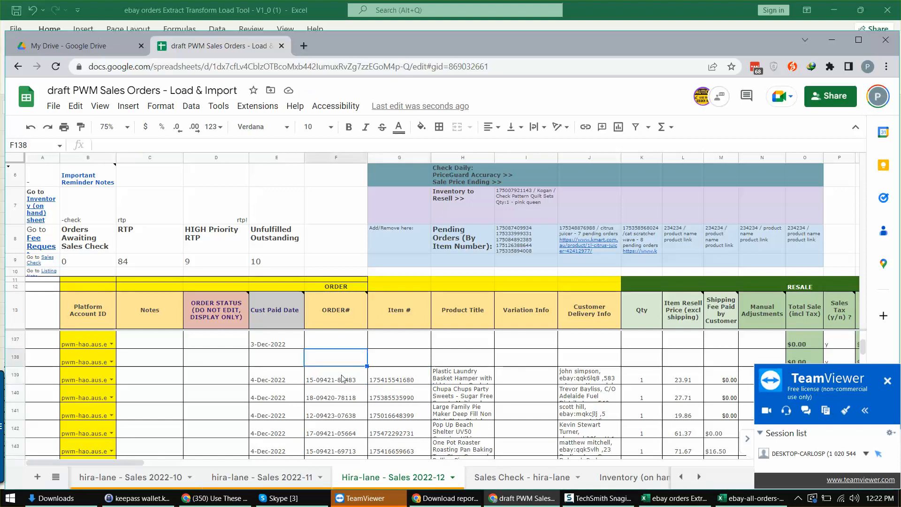
left_click(323, 377)
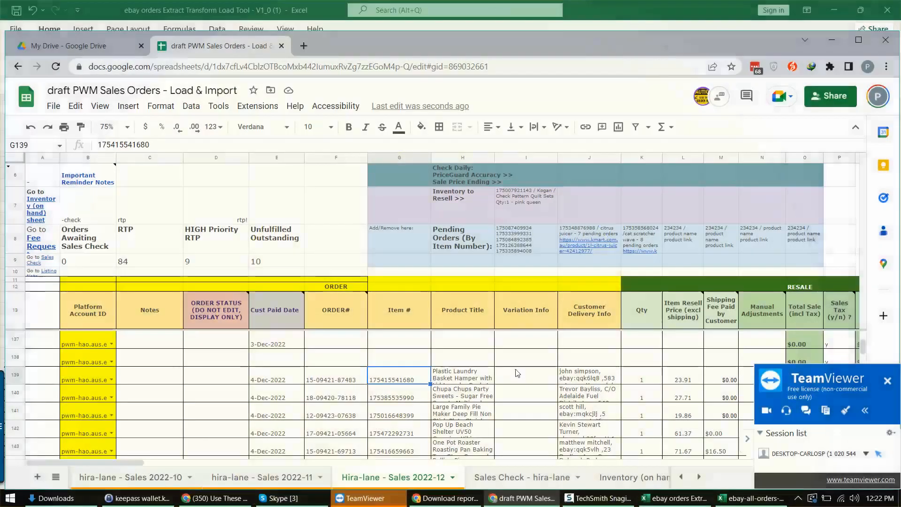
left_click_drag(525, 375, 536, 349)
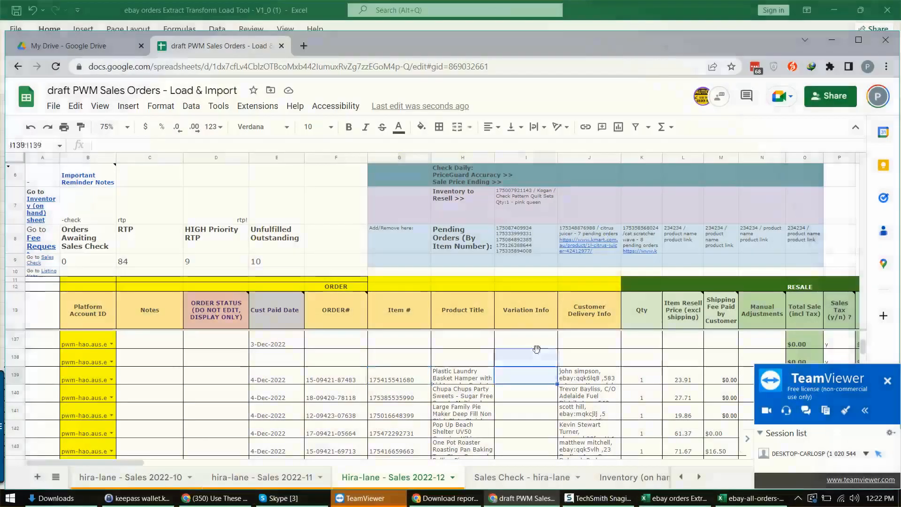
left_click(538, 355)
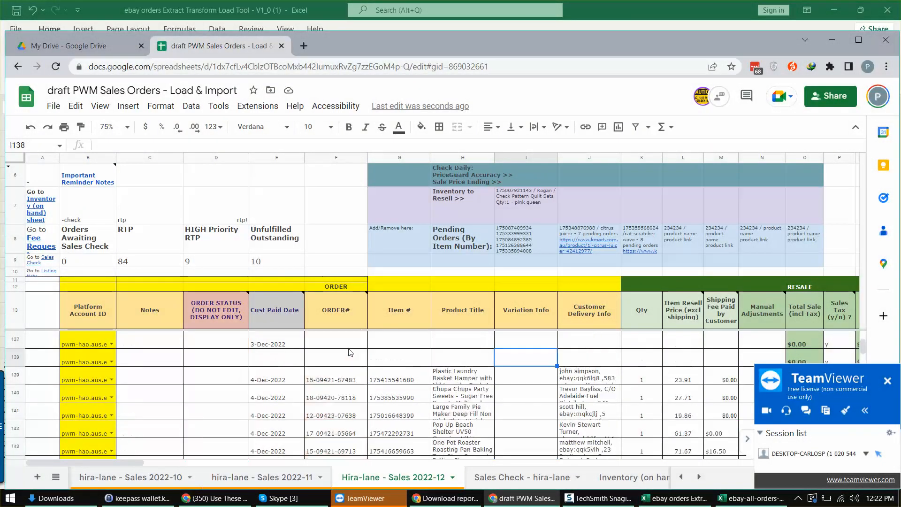
left_click(274, 378)
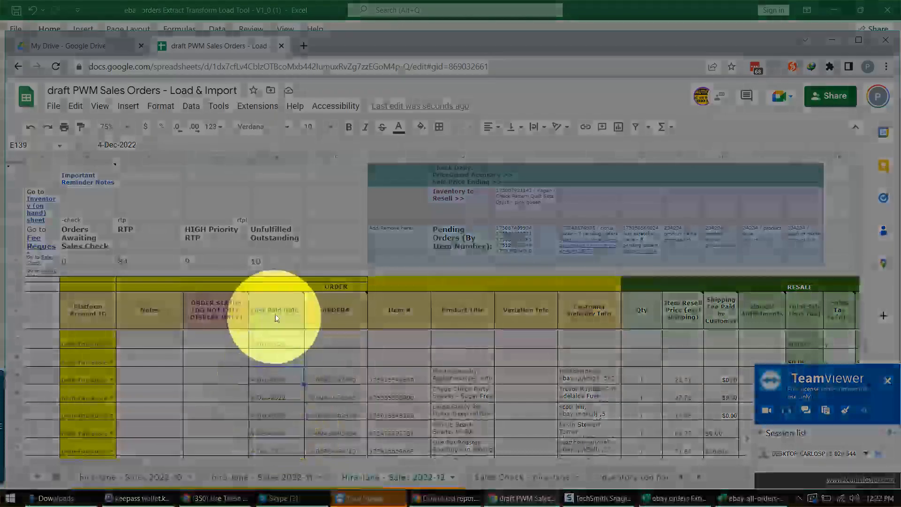
mouse_move(339, 307)
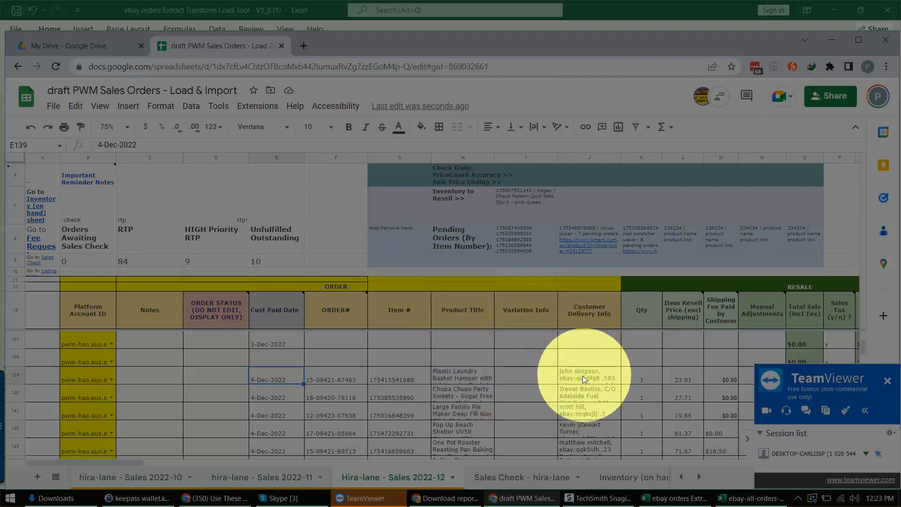
mouse_move(692, 312)
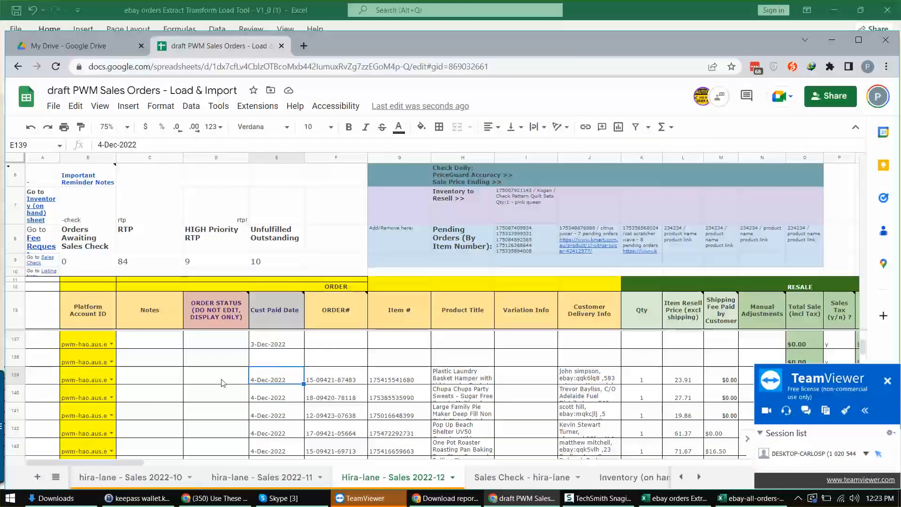
Inspect row 139 across the resale columns, including Manual Adjustments and the Total Sale (excl Tax) formula.
key("Right")
key("Right")
key("Right")
key("Right")
key("Right")
key("Right")
key("Right")
key("Right")
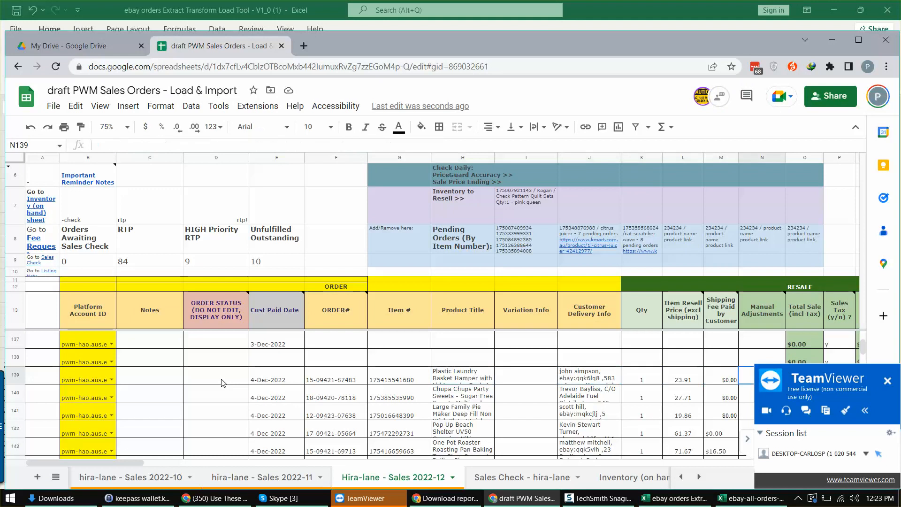
key("Right")
key("Right")
key("Right")
key("Right")
key("Right")
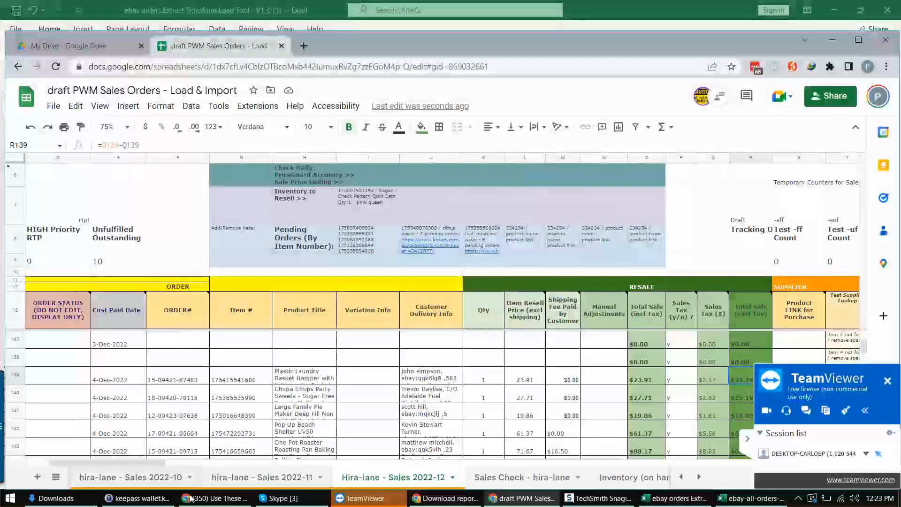
key("Left")
key("Left")
key("Left")
key("Left")
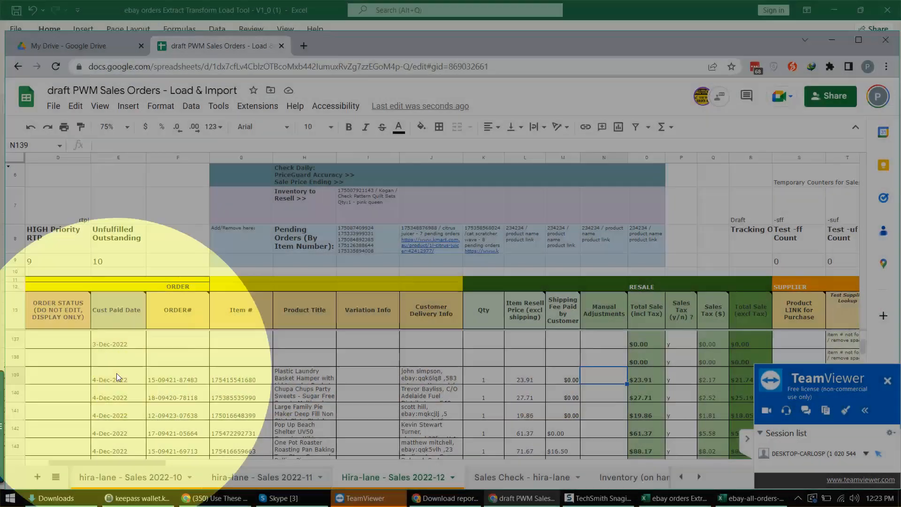
Review the pasted orders' ORDER# column for highlighted duplicates, dismissing the TeamViewer sponsored session notice.
left_click(116, 374)
scroll(134, 372, "down", 3)
scroll(136, 373, "up", 3)
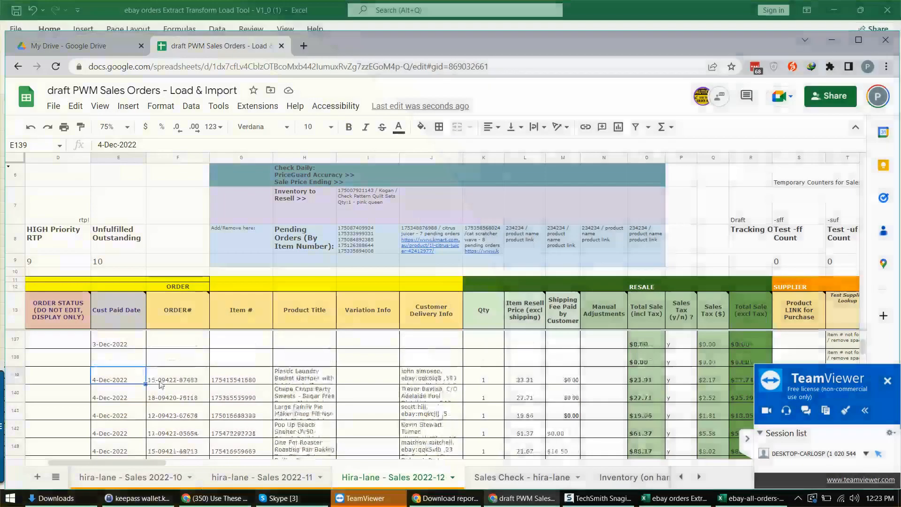
left_click(171, 378)
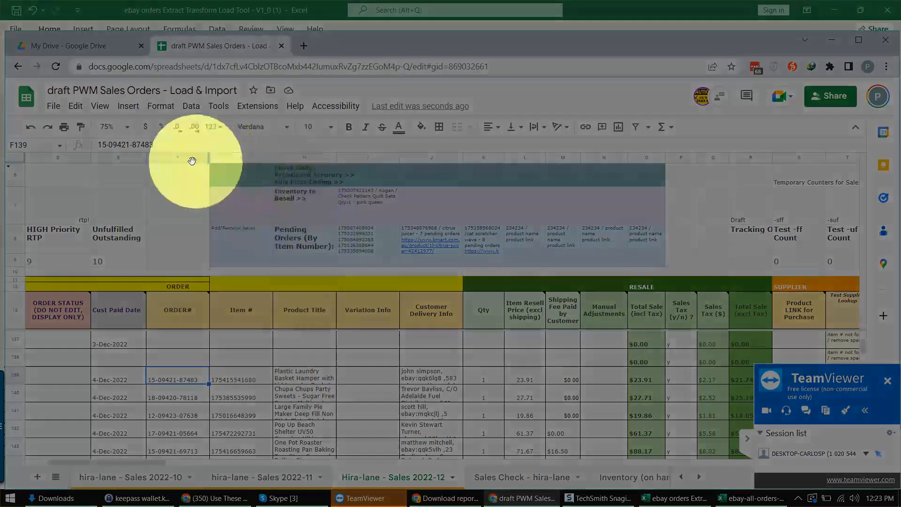
left_click(187, 158)
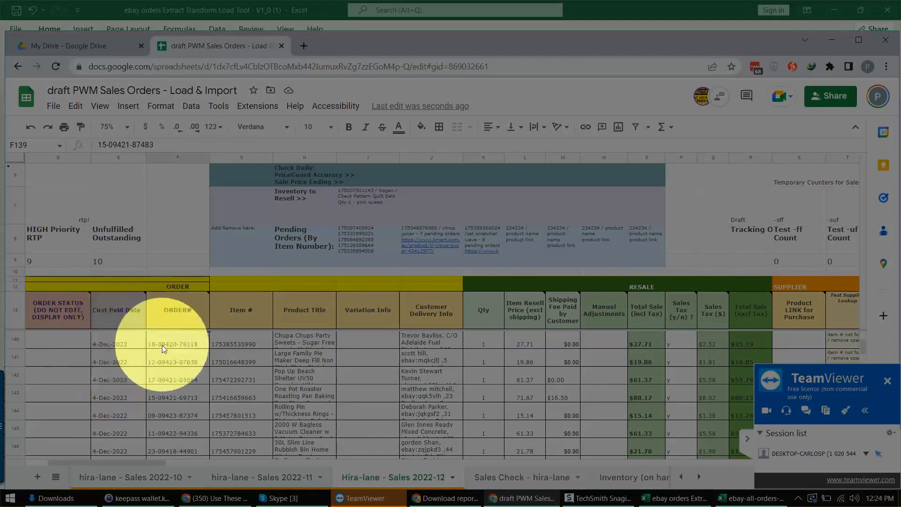
left_click(168, 429)
scroll(187, 401, "down", 8)
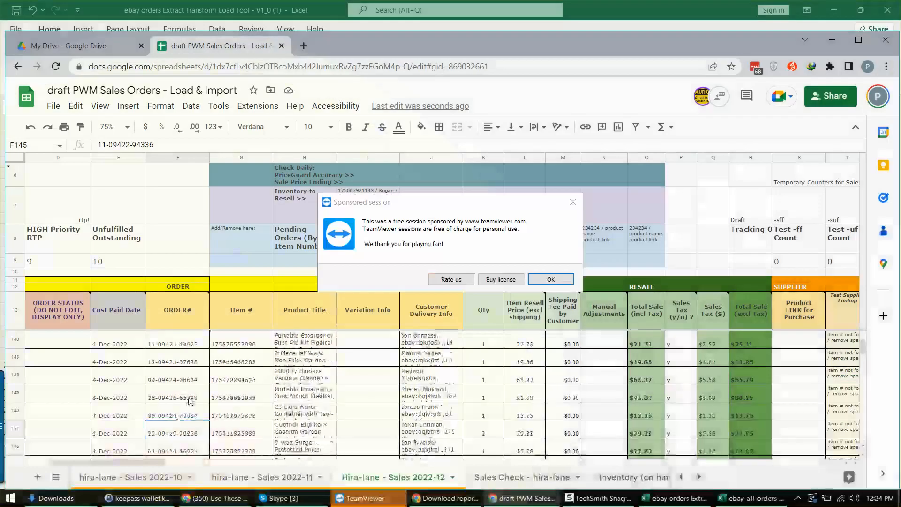
left_click(549, 279)
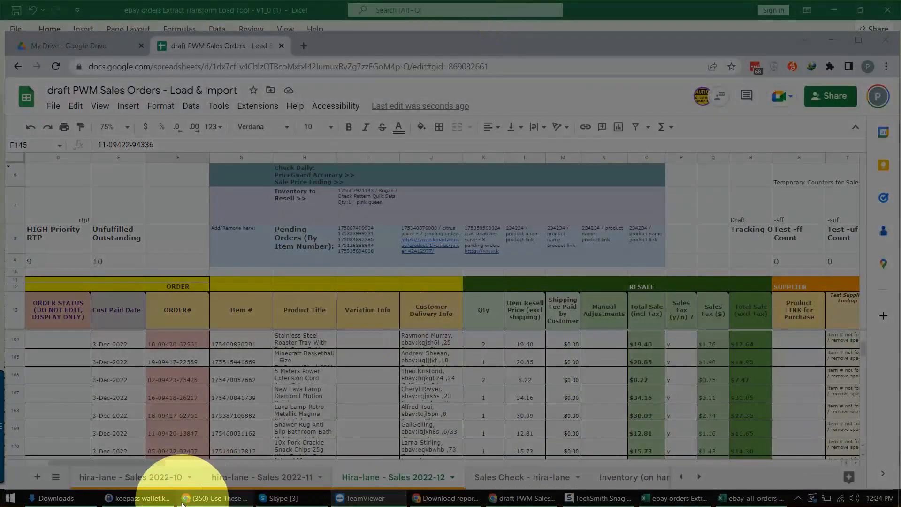
Switch to the ebay orders Extract Transform Load Tool in Excel and examine the Combined Postal Address formulas and their source columns.
left_click(798, 498)
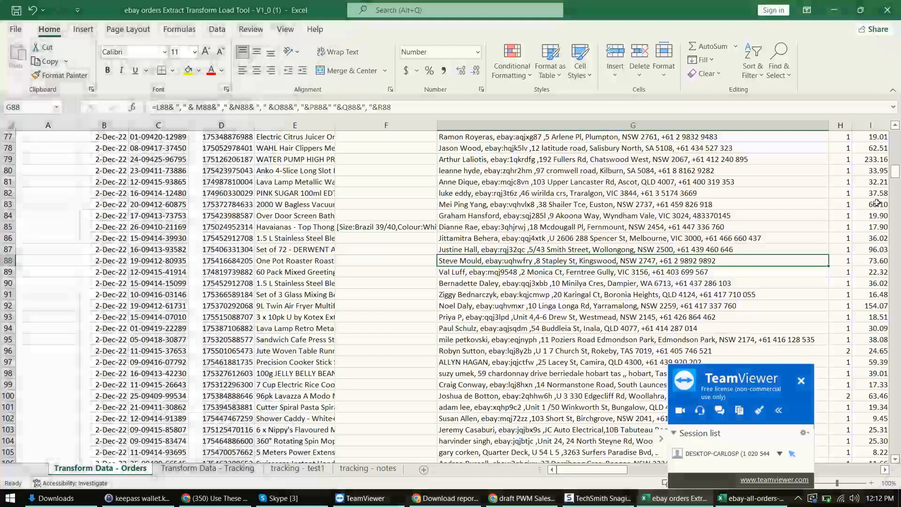
left_click_drag(895, 171, 900, 130)
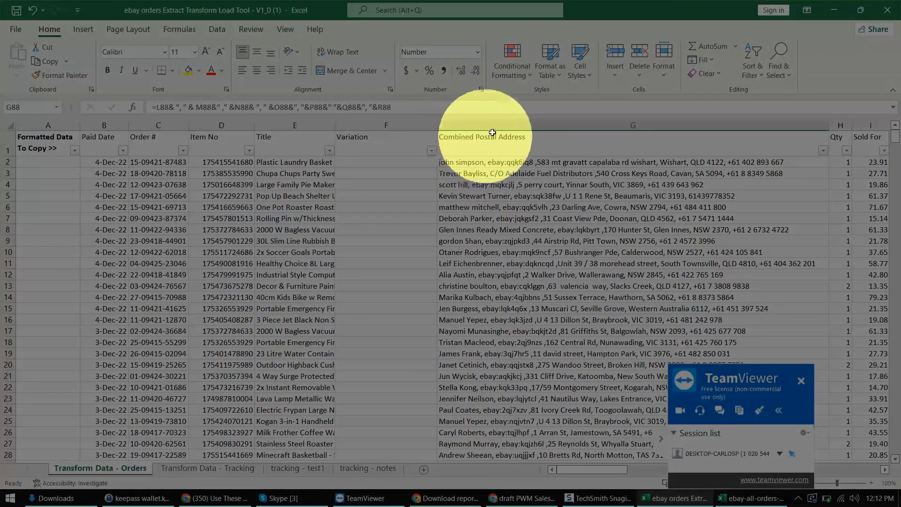
left_click(485, 184)
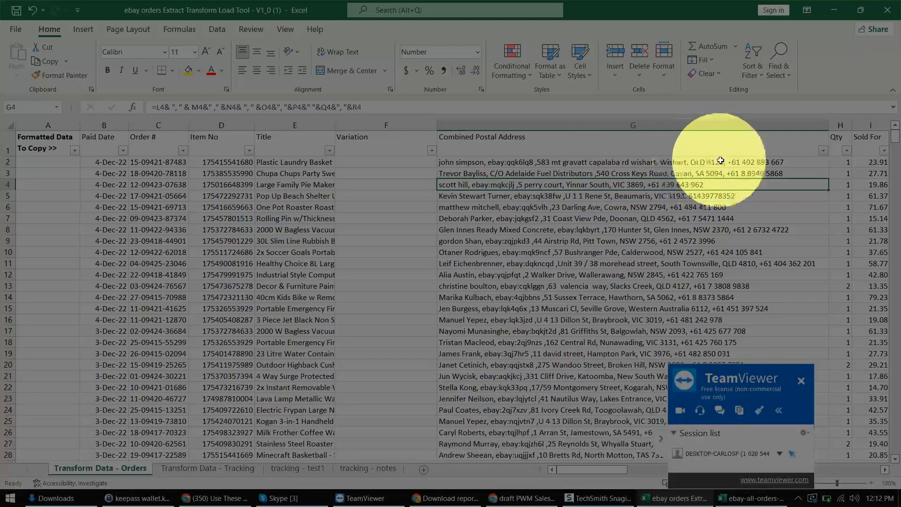
left_click(745, 173)
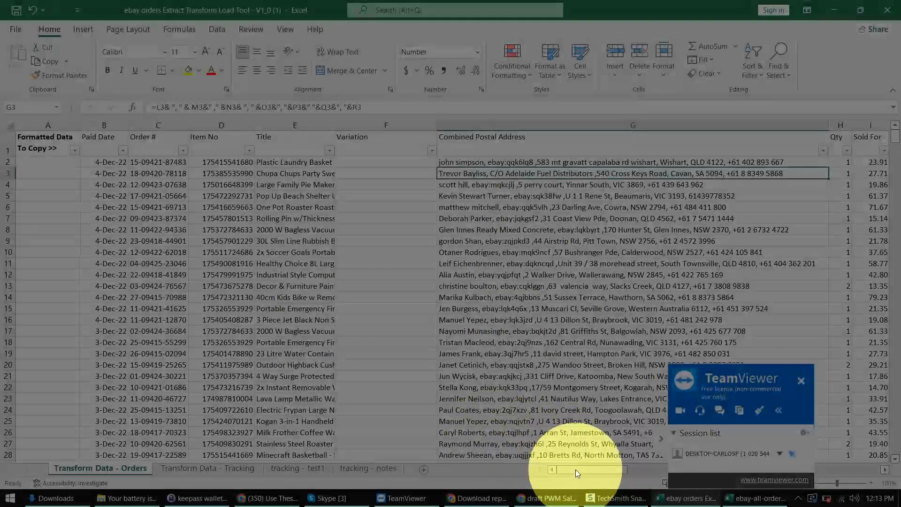
left_click_drag(573, 469, 602, 484)
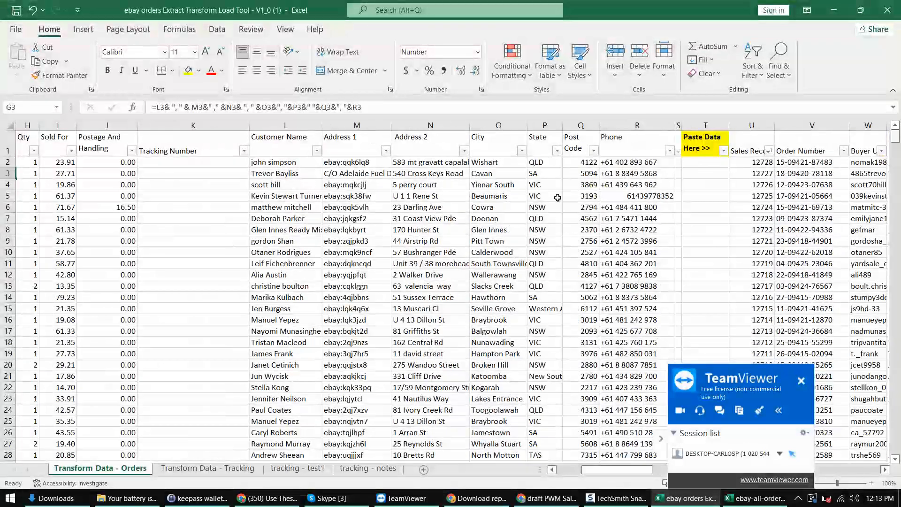
Examine the Sold For formula in I2 and its source value in AV2 of the pasted eBay data.
left_click(140, 219)
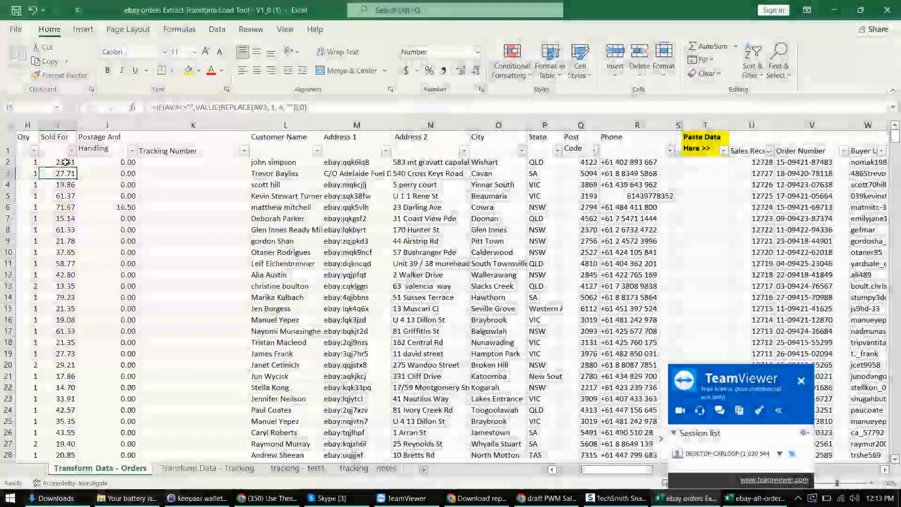
left_click(68, 165)
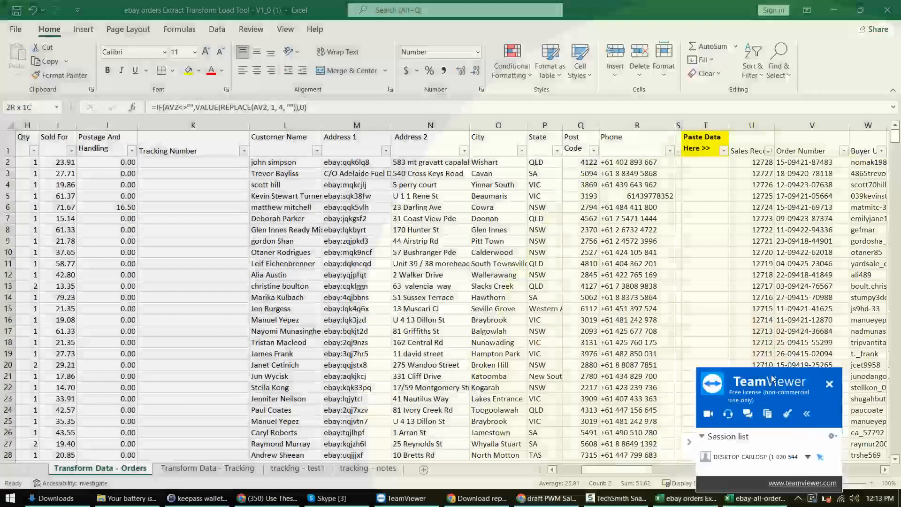
left_click_drag(739, 372, 388, 405)
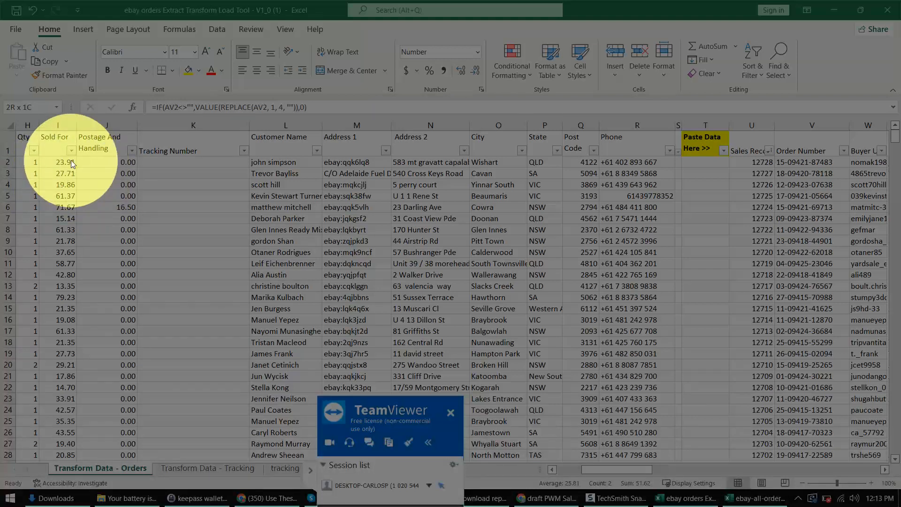
key("Down")
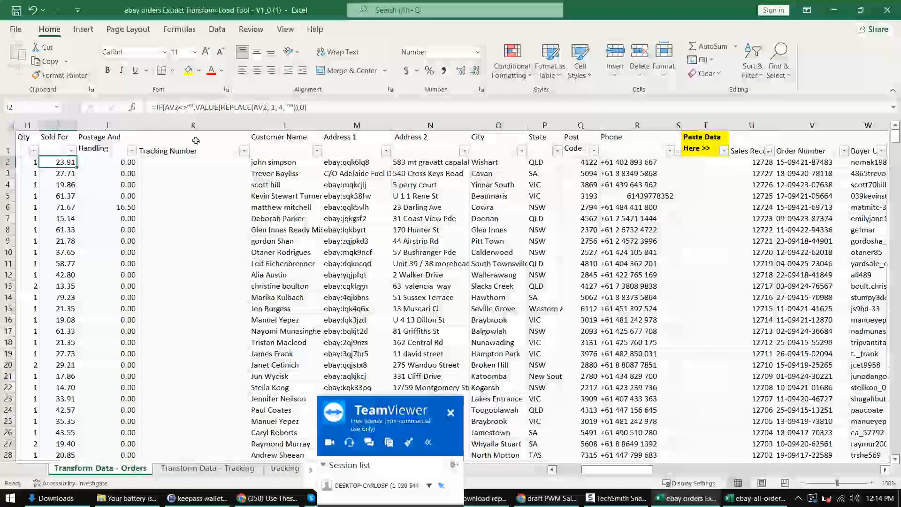
left_click_drag(621, 472, 731, 469)
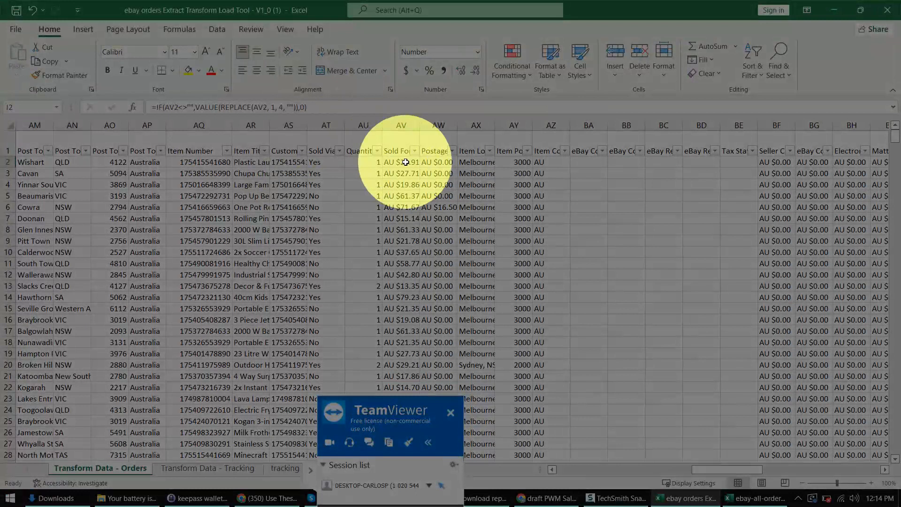
left_click(401, 162)
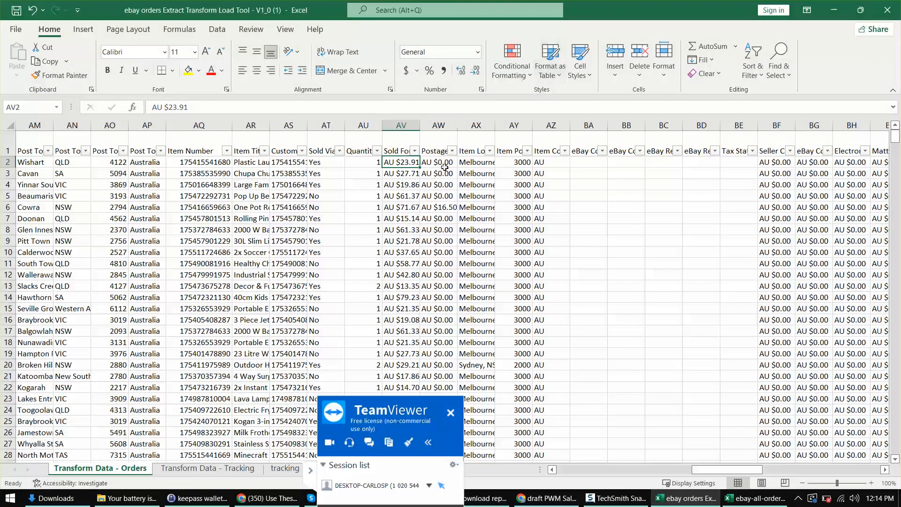
Select the first formatted order, B2:J2, from Paid Date through Postage And Handling.
left_click_drag(749, 469, 547, 496)
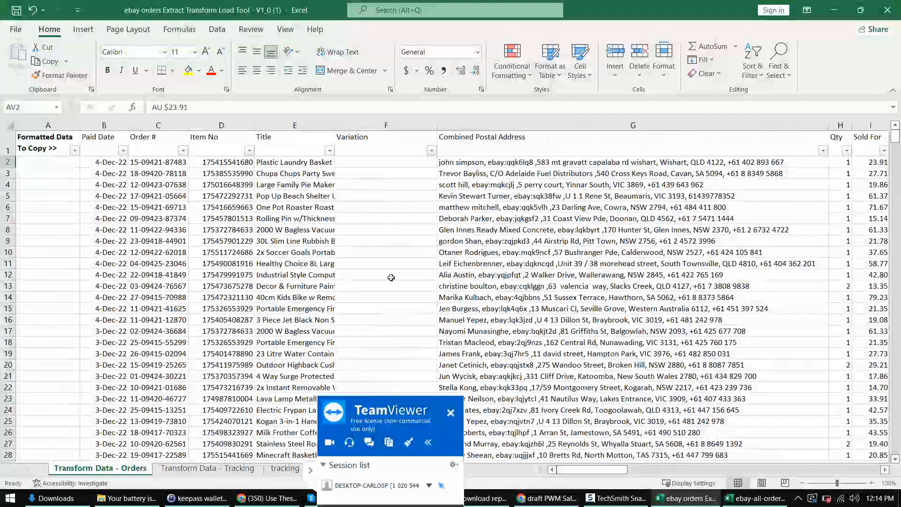
left_click(300, 275)
left_click(115, 161)
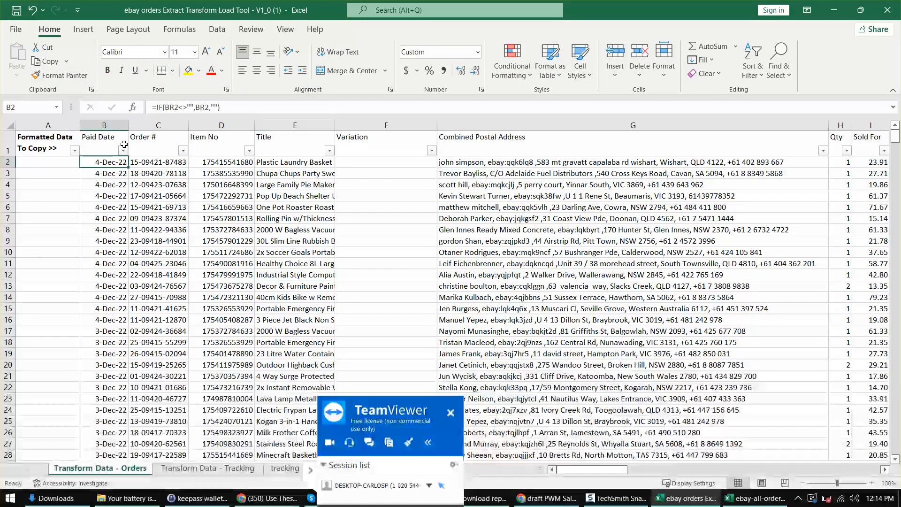
key("shift+Right")
key("shift+Right")
key("shift+Right")
key("shift+Right")
key("shift+Right")
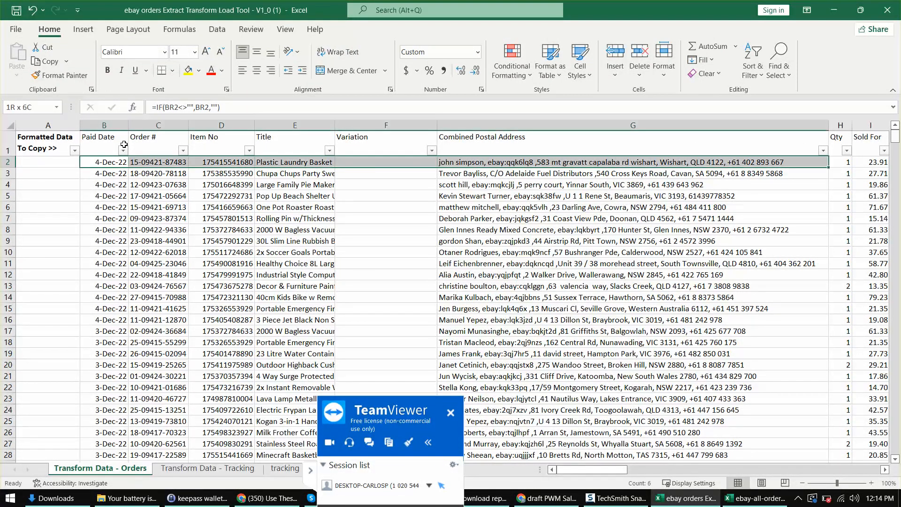
key("shift+Right")
key("shift+Right")
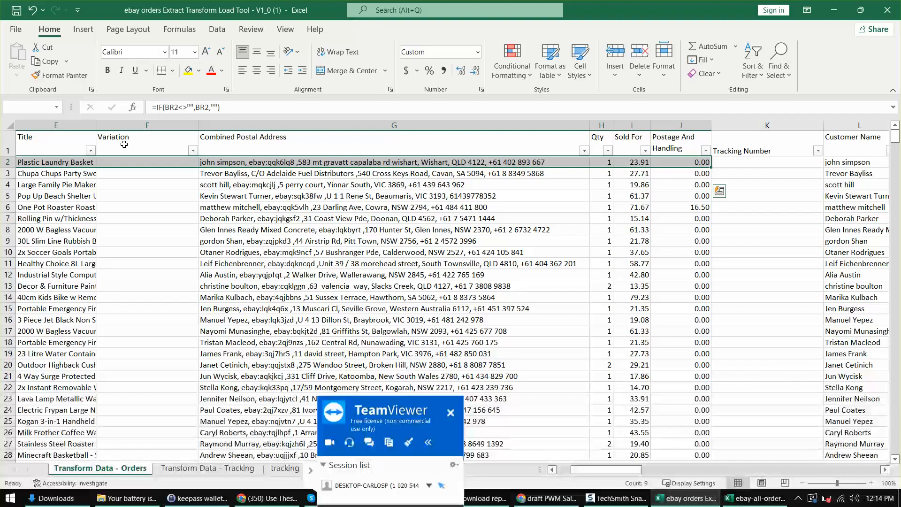
key("ctrl+q")
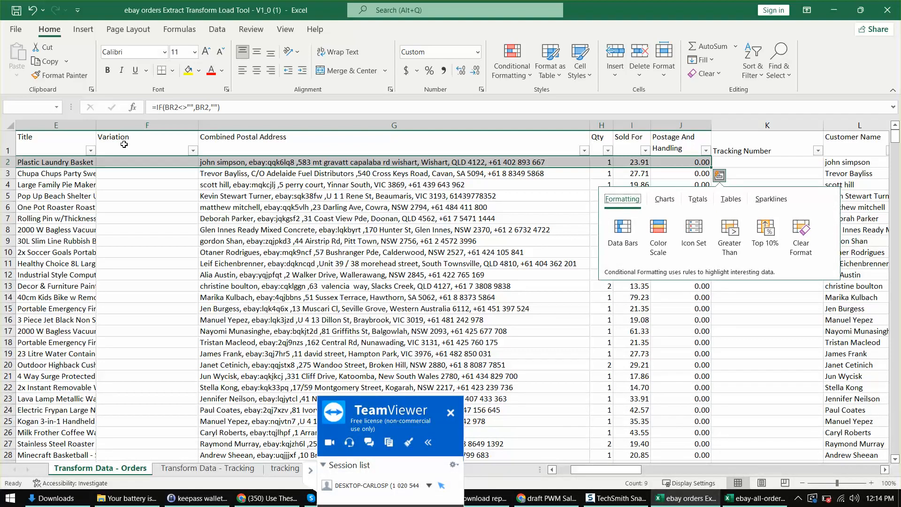
key("Escape")
Extend the selection down to the last filled order in row 115 and copy the range B2:J115.
key("shift+Down")
key("shift+Down")
key("shift+Down")
key("shift+Down")
key("shift+Down")
key("shift+Down")
key("shift+Down")
key("shift+Down")
key("shift+Down")
key("shift+Down")
key("shift+Down")
key("shift+Down")
key("shift+Down")
key("shift+Down")
key("shift+Down")
key("shift+Down")
key("shift+Down")
key("shift+Down")
key("shift+Down")
key("shift+Down")
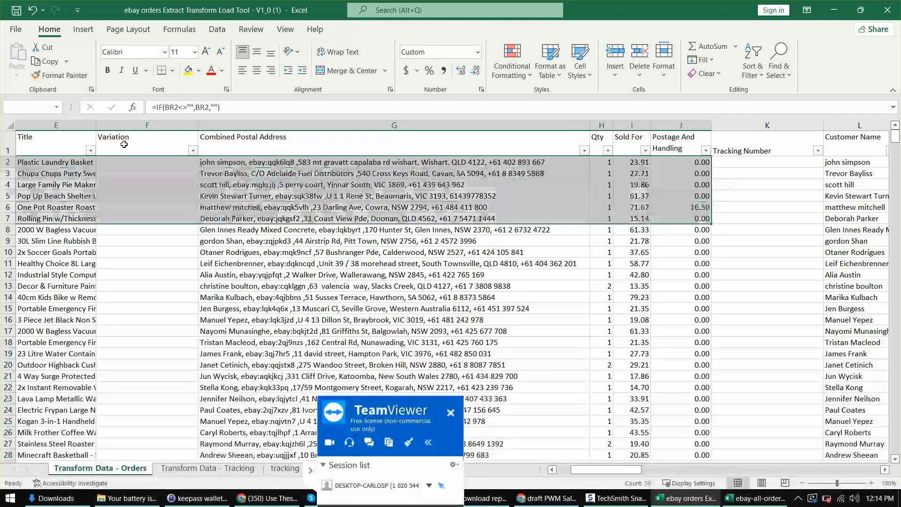
key("shift+Down")
key("shift+Down")
key("shift+Down")
key("shift+Down")
key("shift+Down")
key("shift+Down")
key("shift+Down")
key("shift+Down")
key("shift+Down")
key("shift+Down")
key("shift+Down")
key("shift+Down")
key("shift+Down")
key("shift+Down")
key("shift+Down")
key("shift+Down")
key("shift+Down")
key("shift+Down")
key("shift+Down")
key("shift+Down")
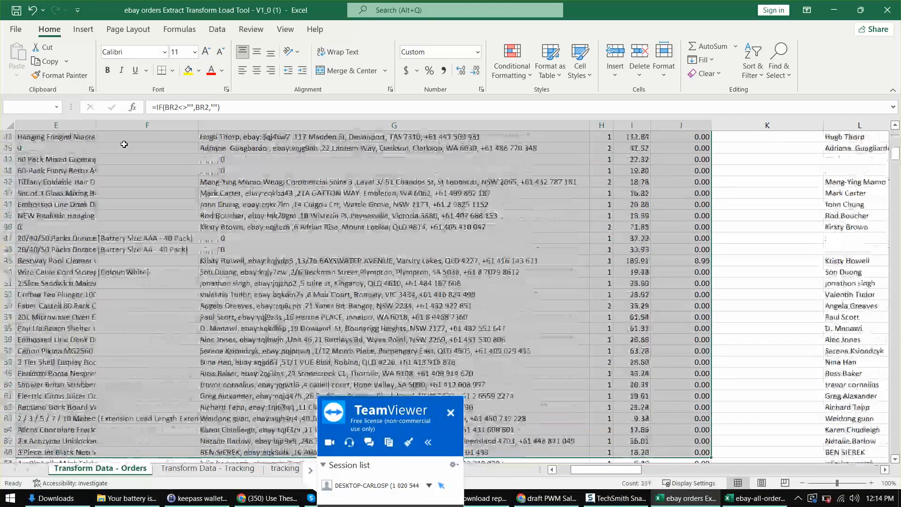
key("shift+Down")
key("shift+Down")
key("shift+Down")
key("shift+Down")
key("shift+Down")
key("shift+Down")
key("shift+Down")
key("shift+Down")
key("shift+Down")
key("shift+Down")
key("shift+Down")
key("shift+Down")
key("shift+Down")
key("shift+Down")
key("shift+Down")
key("shift+Down")
key("shift+Down")
key("shift+Down")
key("shift+Down")
key("shift+Down")
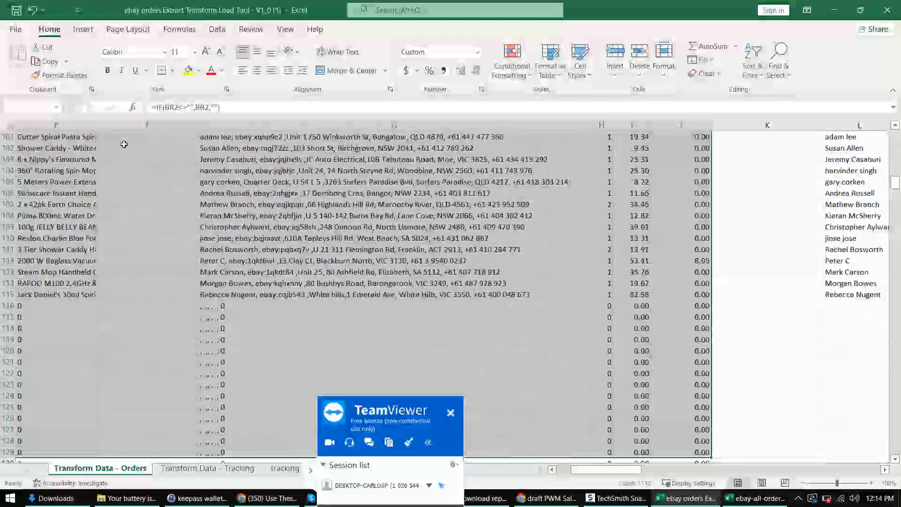
key("shift+Up")
key("shift+Up")
key("shift+Up")
key("shift+Up")
key("shift+Up")
key("shift+Up")
key("shift+Up")
key("shift+Up")
key("shift+Up")
key("shift+Up")
key("shift+Up")
key("shift+Up")
key("shift+Up")
key("shift+Up")
key("shift+Up")
key("shift+Up")
key("shift+Up")
key("shift+Up")
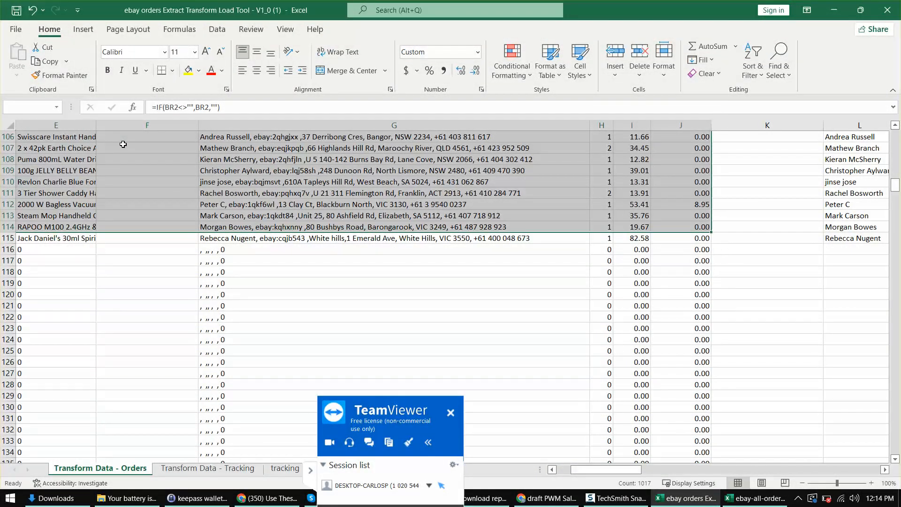
key("shift+Down")
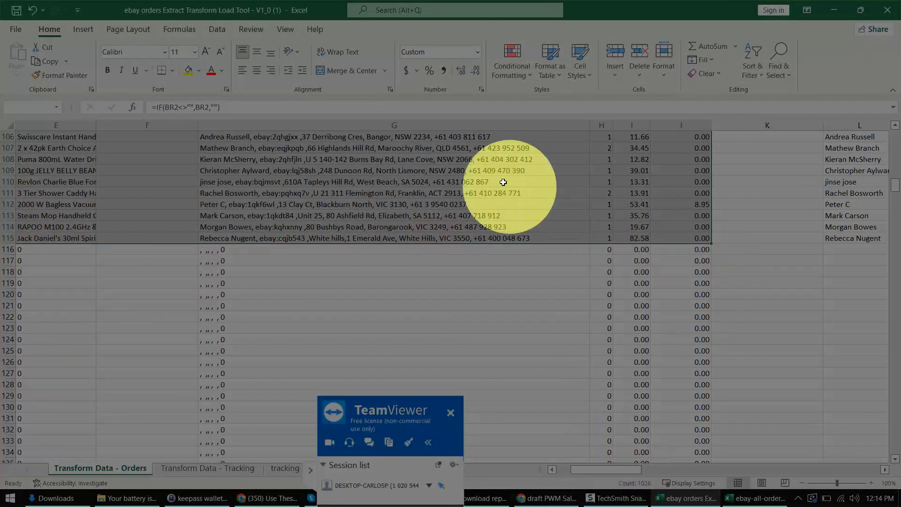
right_click(503, 235)
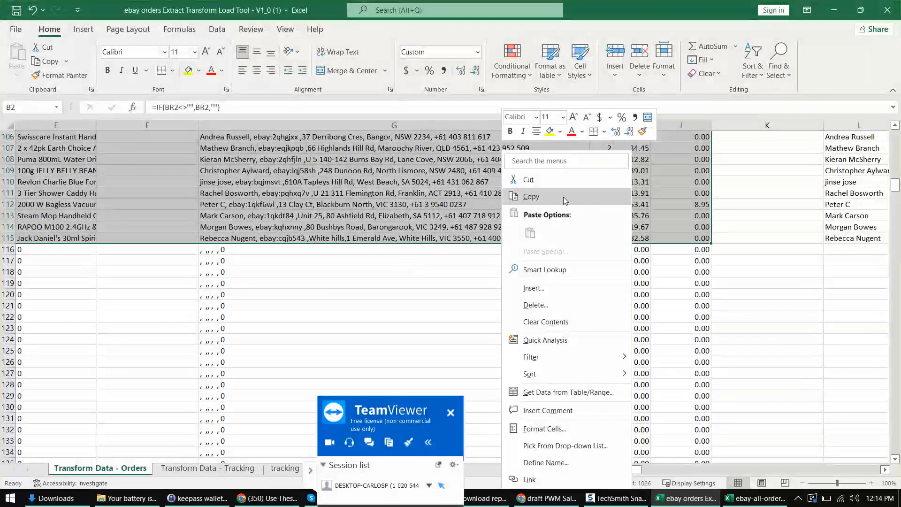
left_click(547, 197)
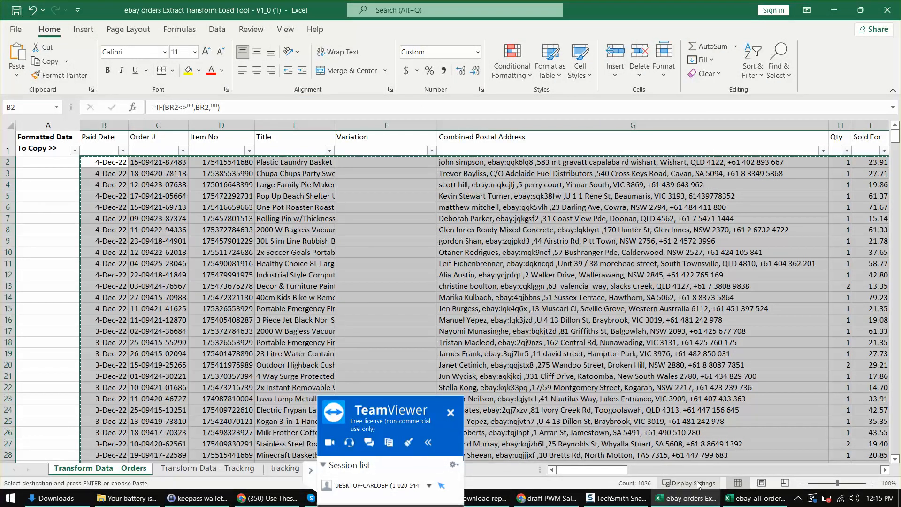
Switch to the draft PWM Sales Orders - Load & Import spreadsheet in Chrome and open the Hira-lane - Sales 2022-12 sheet.
mouse_move(423, 407)
left_mouse_down()
mouse_move(486, 493)
mouse_move(466, 496)
left_mouse_up()
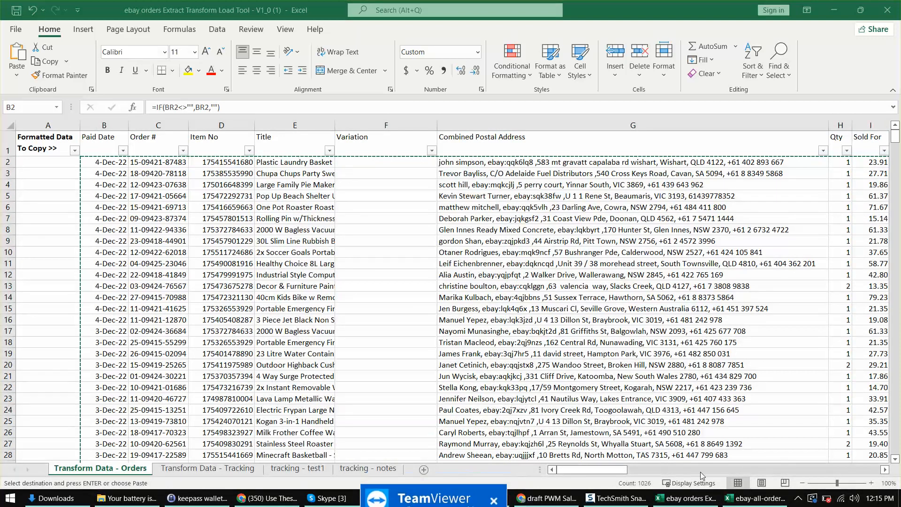
left_click(544, 498)
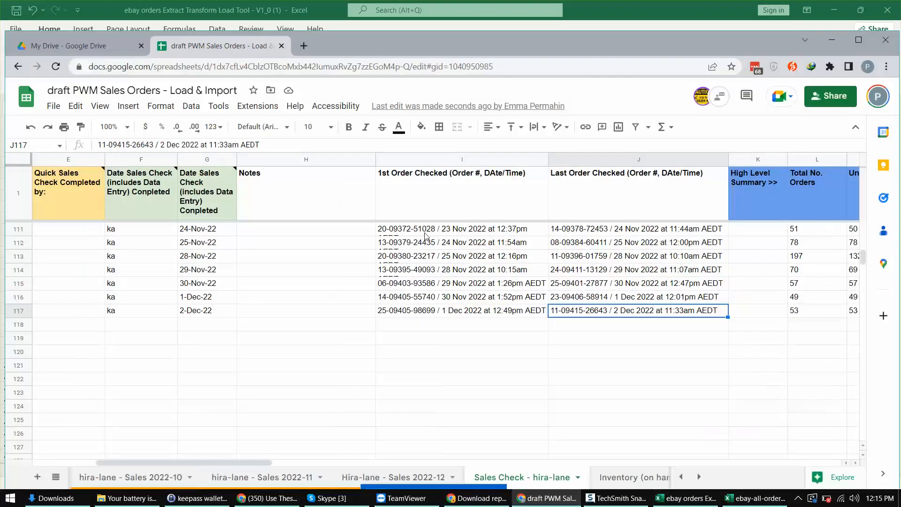
key("ctrl")
key("ctrl")
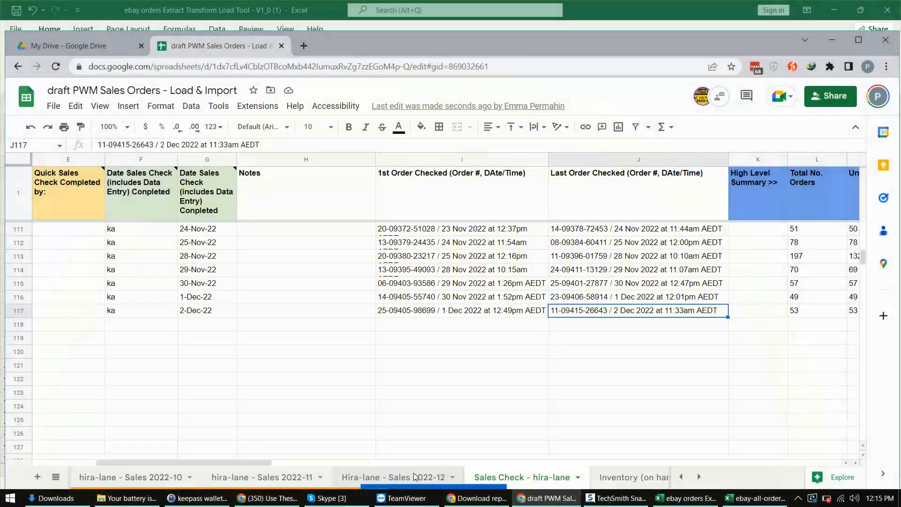
left_click(415, 476)
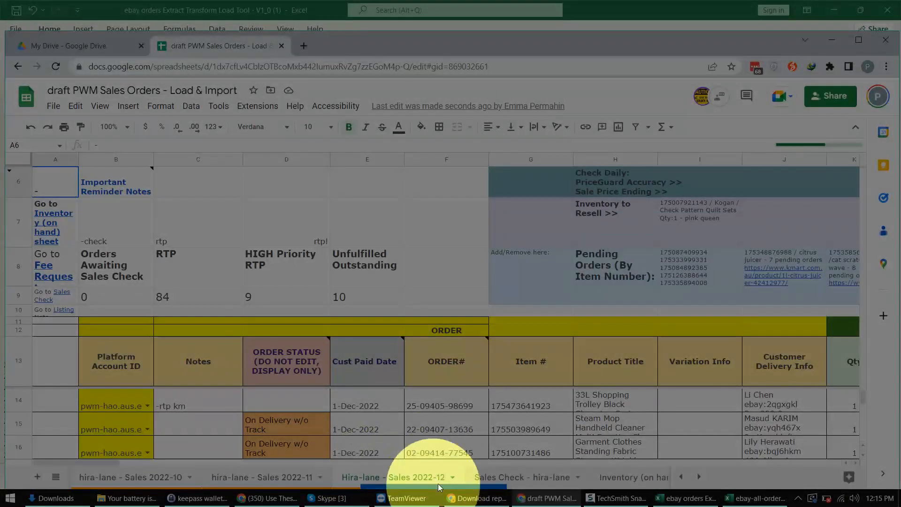
Set the sheet zoom to 75% and find the first empty rows below the existing December orders.
scroll(475, 379, "down", 5)
scroll(475, 379, "down", 4)
scroll(454, 352, "down", 2)
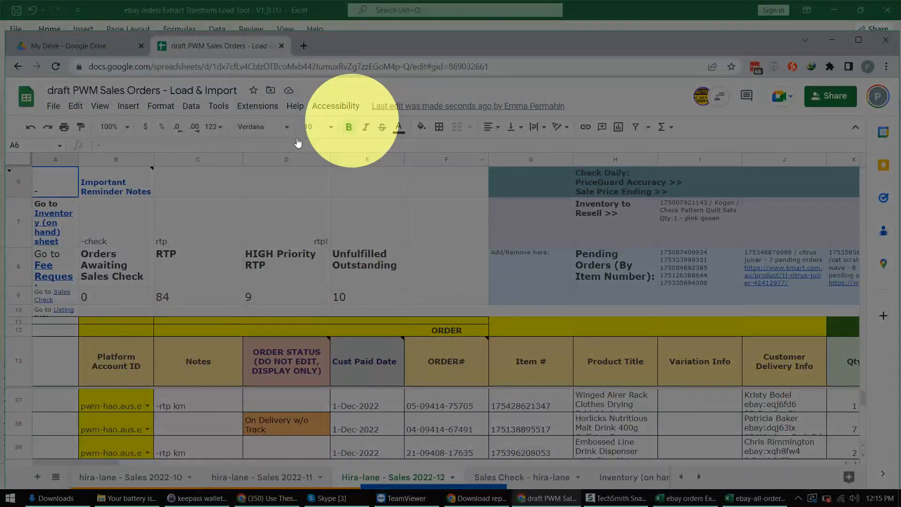
left_click(99, 106)
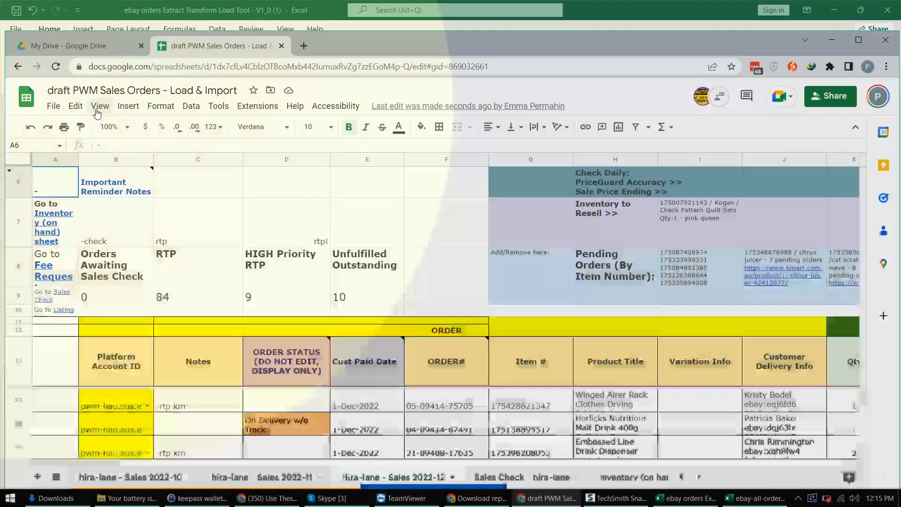
mouse_move(141, 222)
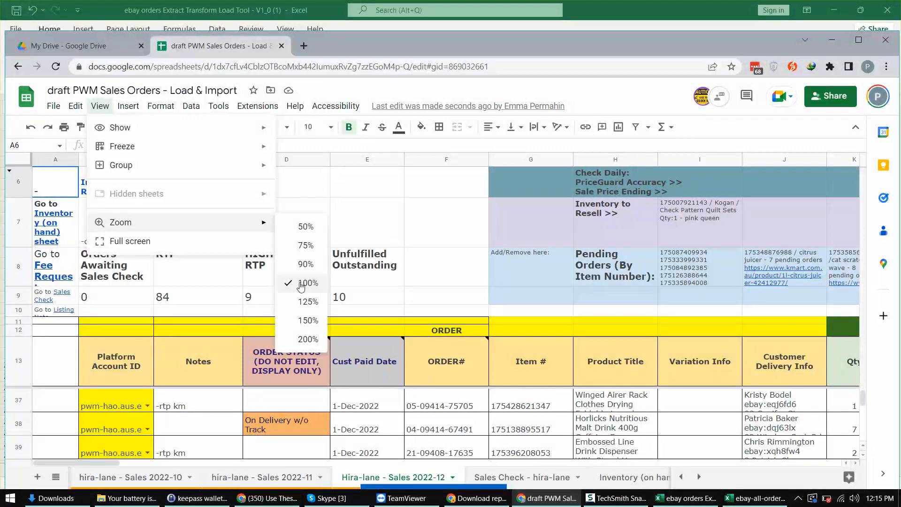
left_click(307, 252)
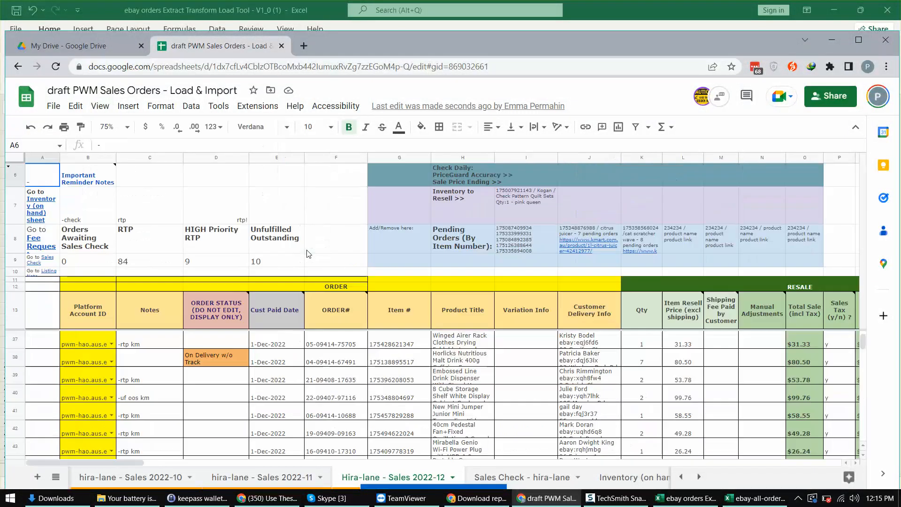
scroll(217, 370, "down", 20)
scroll(211, 362, "up", 2)
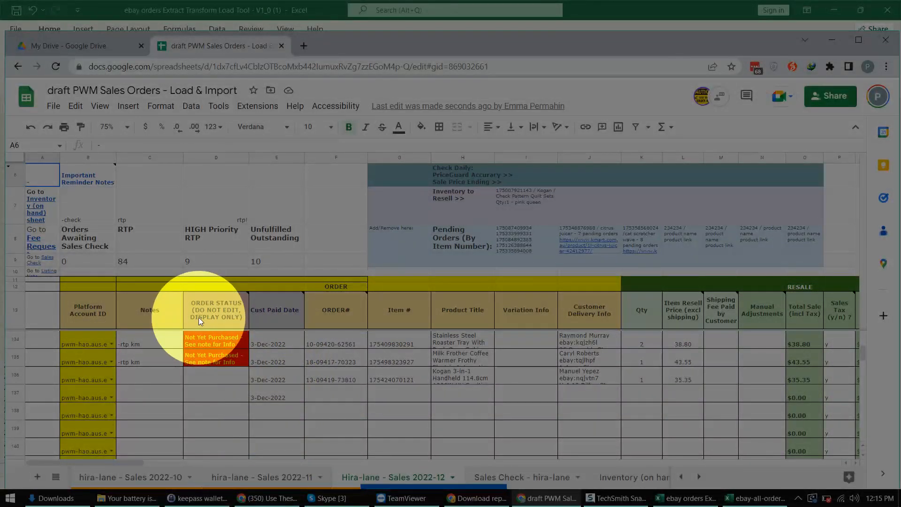
mouse_move(269, 310)
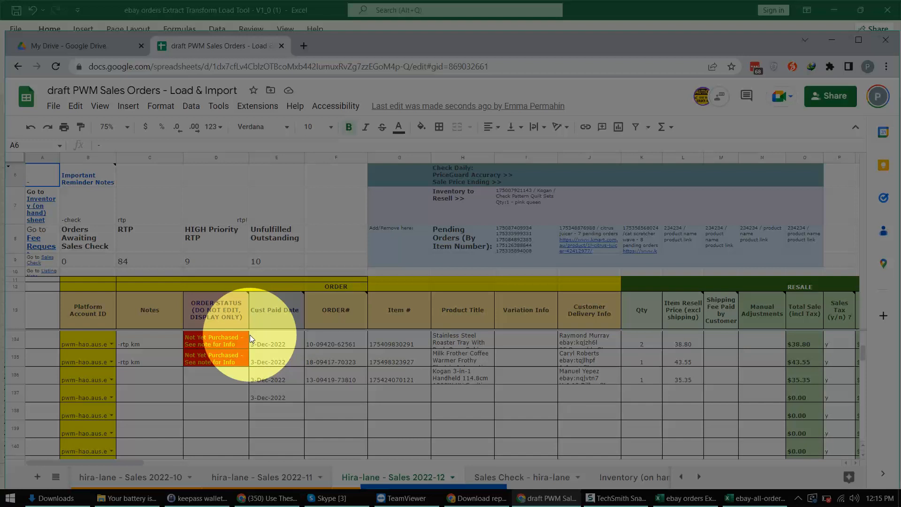
mouse_move(243, 320)
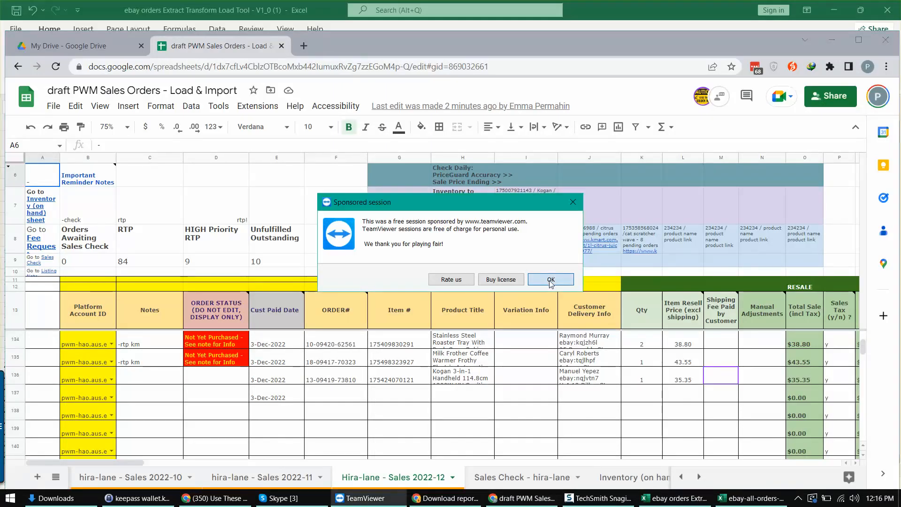
Dismiss the TeamViewer sponsored session notice and paste the copied orders as values only, starting at Cust Paid Date cell E139.
left_click(551, 279)
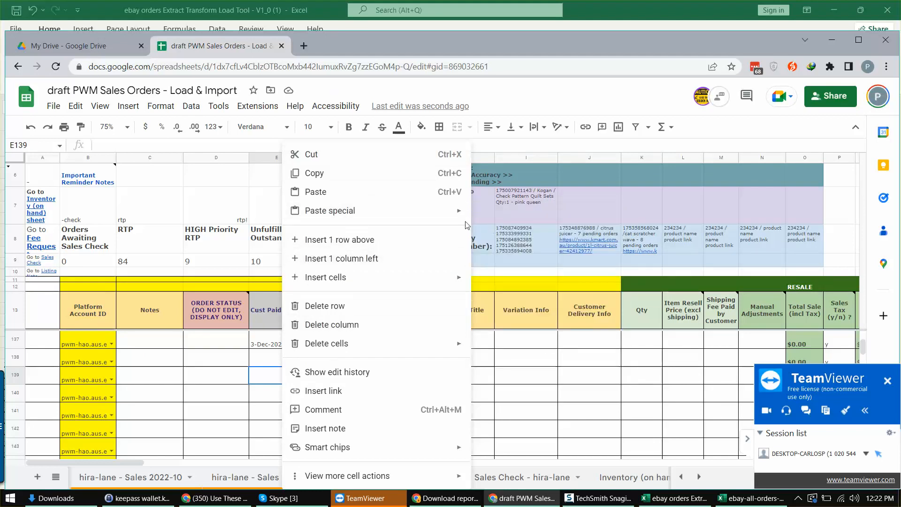
mouse_move(446, 211)
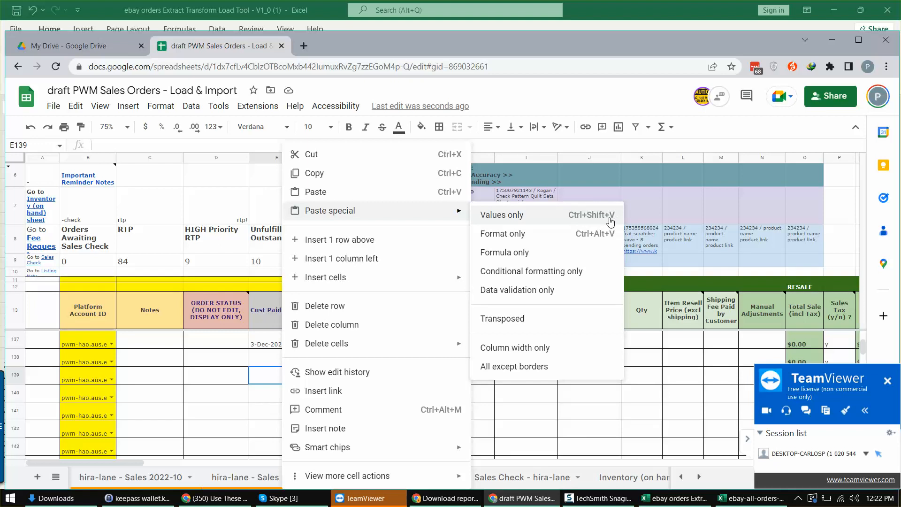
left_click(527, 217)
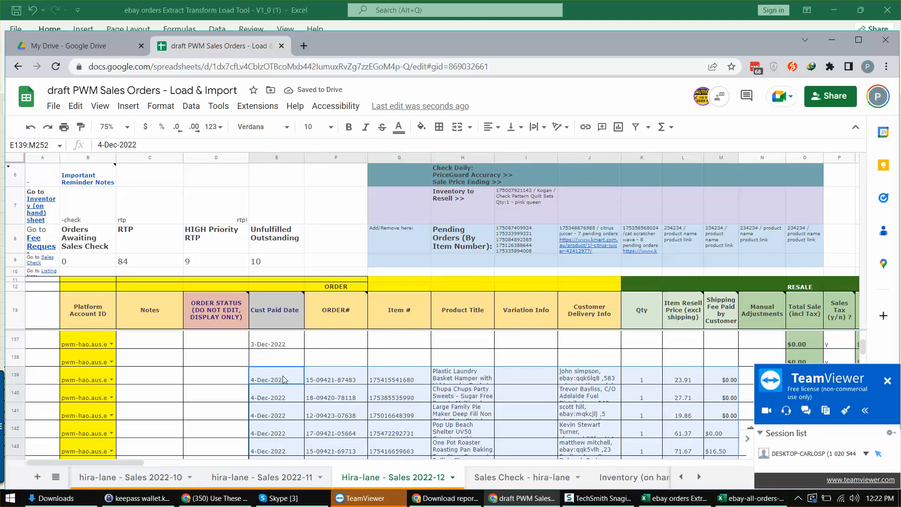
Compare the first pasted order in row 139 with the column headings and the existing orders above it.
left_click(335, 408)
left_click(342, 379)
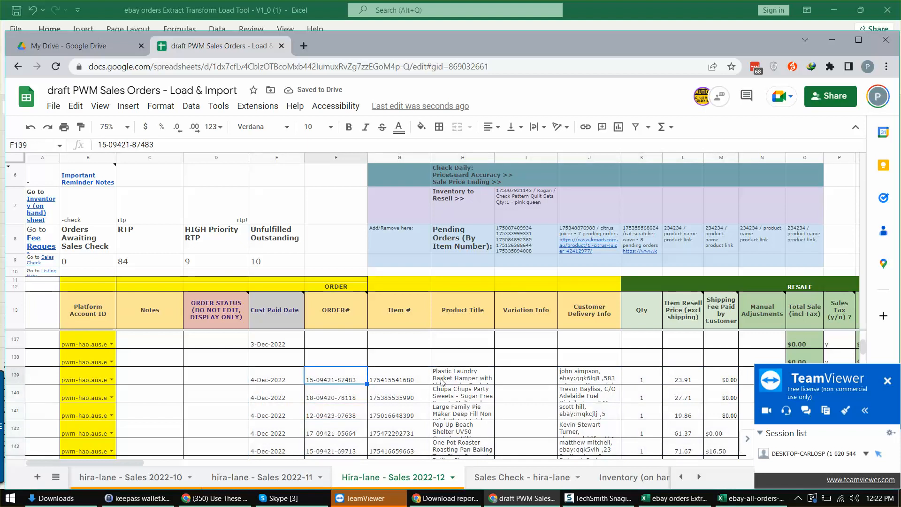
left_click(399, 378)
left_click(356, 356)
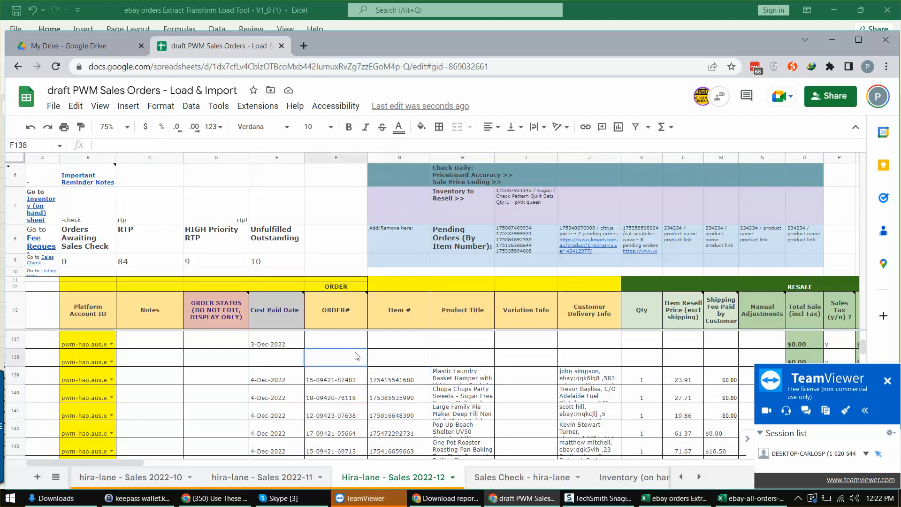
left_click(333, 379)
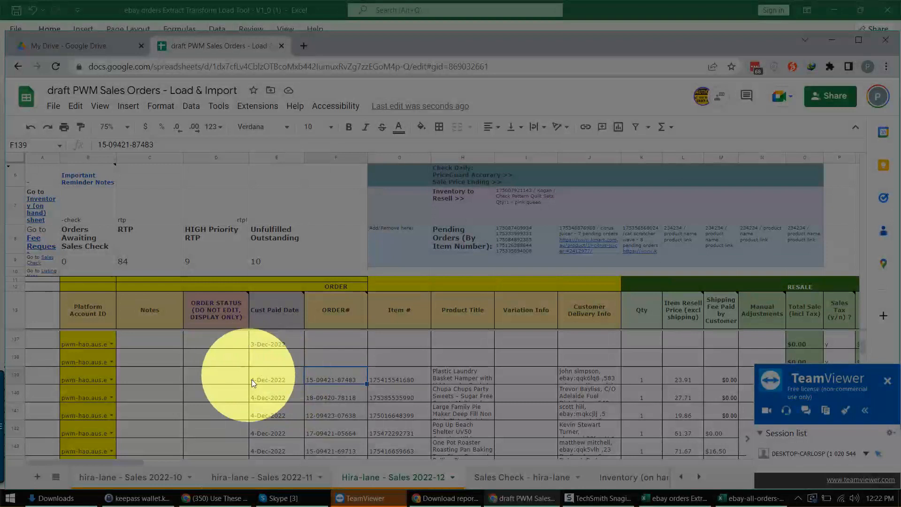
left_click(400, 373)
left_click_drag(529, 370, 537, 354)
left_click(537, 354)
scroll(341, 370, "up", 2)
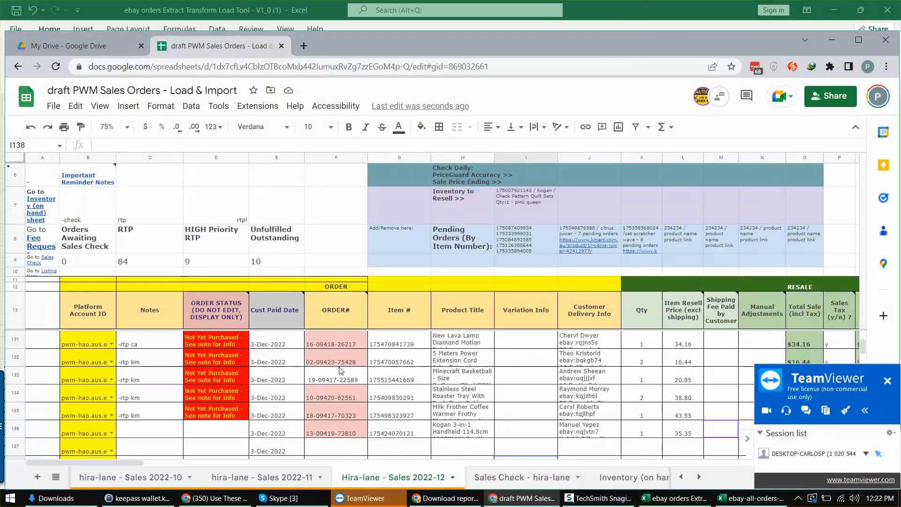
scroll(344, 365, "down", 2)
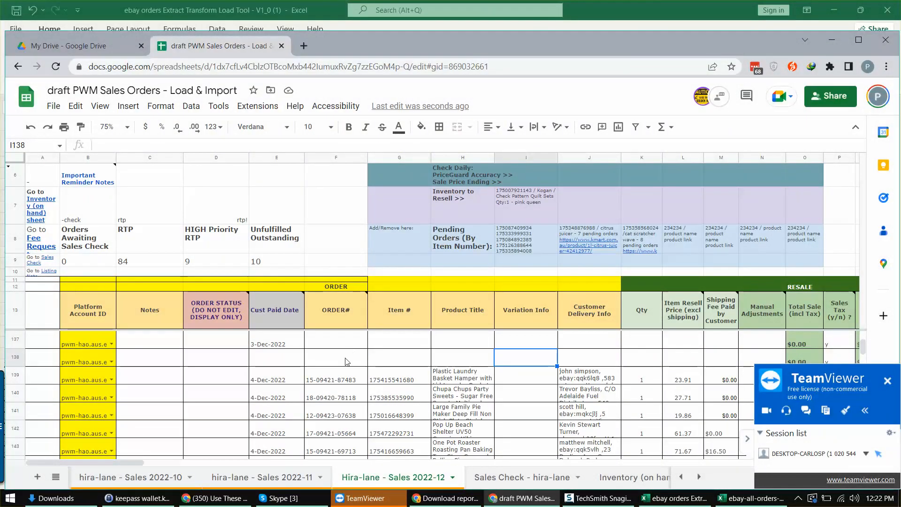
left_click(275, 378)
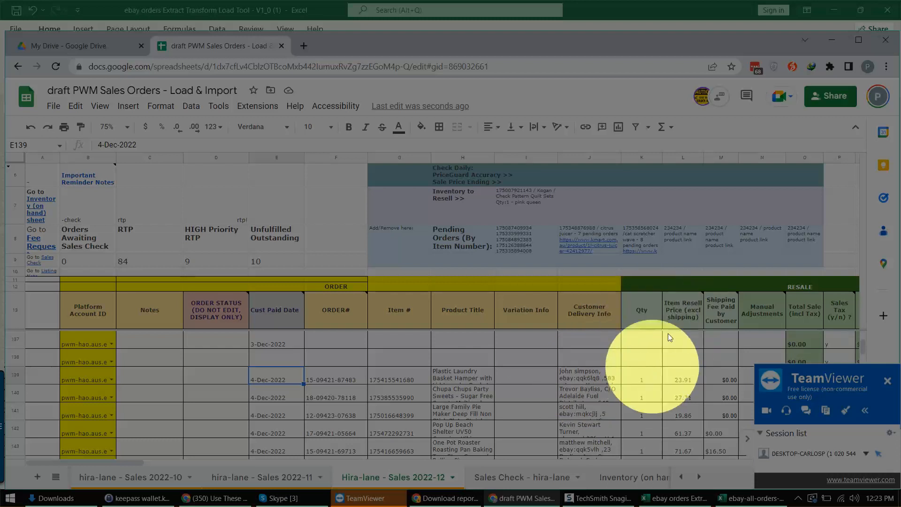
mouse_move(691, 309)
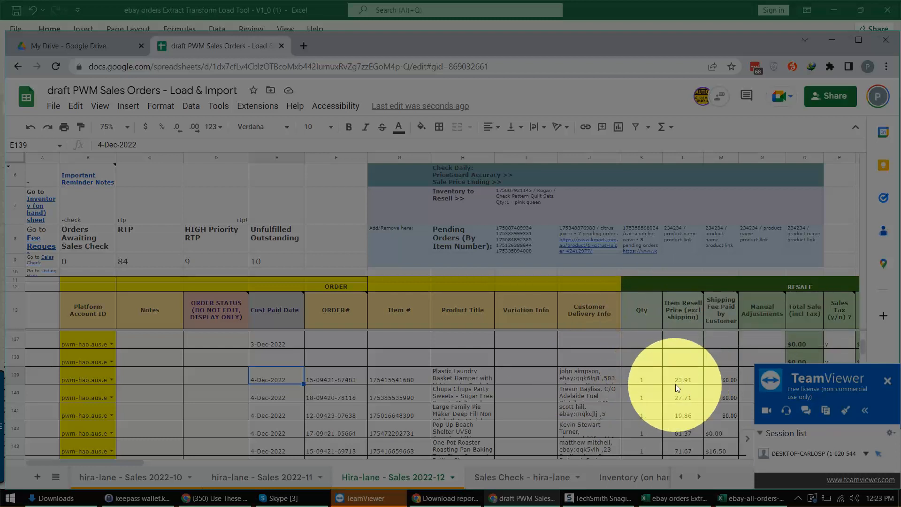
mouse_move(723, 299)
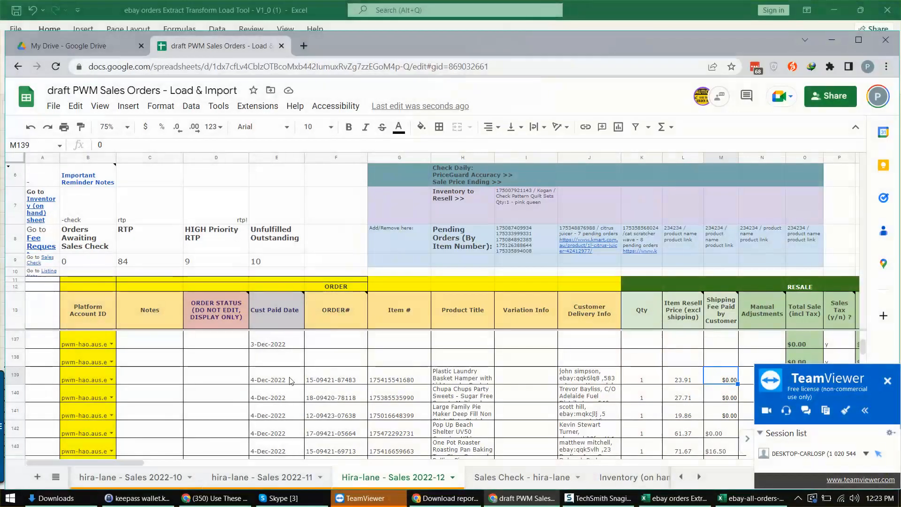
Go through row 139 cell by cell from Cust Paid Date to Total Sale (excl Tax), ending at Manual Adjustments.
key("Right")
key("Right")
key("Right")
key("Right")
key("Right")
key("Right")
key("Right")
key("Right")
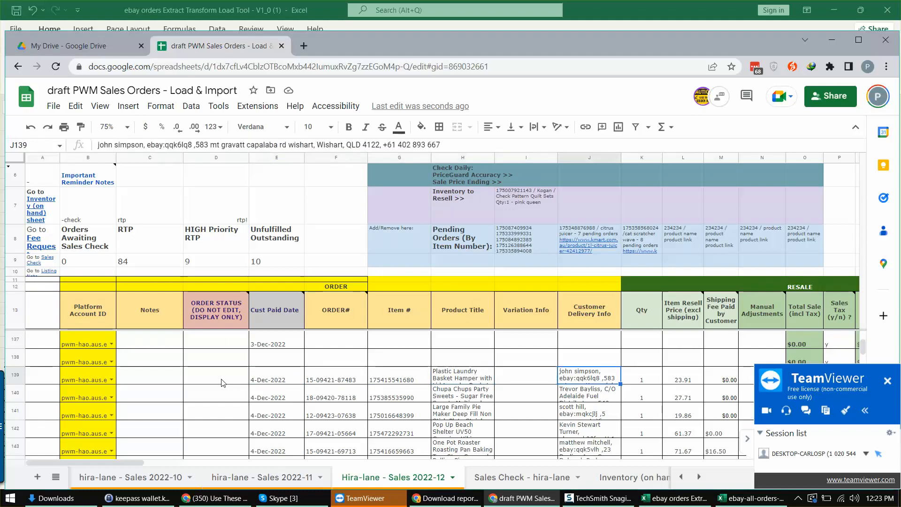
key("Right")
key("Right")
key("Right")
key("Right")
key("Right")
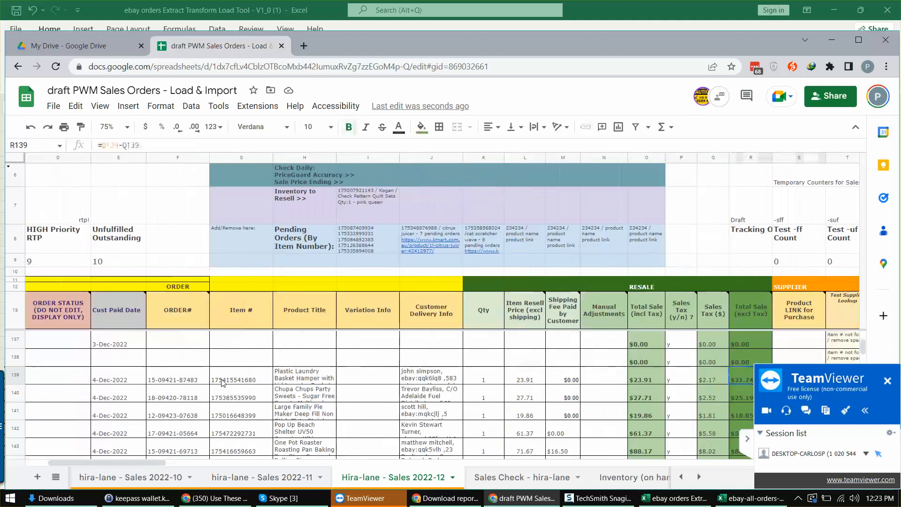
key("Left")
key("Left")
key("Left")
key("Left")
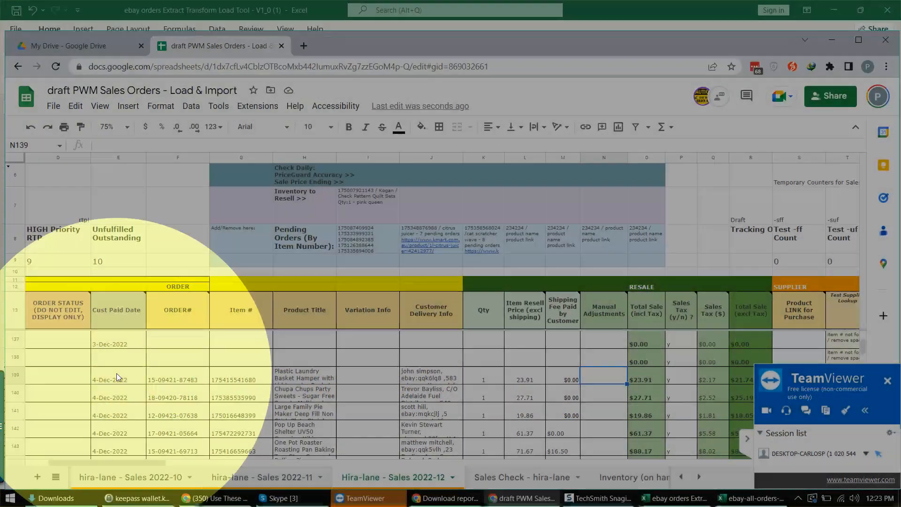
Check the pasted orders' Cust Paid Date and ORDER# columns for highlighted duplicates, closing the TeamViewer sponsored session notice.
left_click(116, 374)
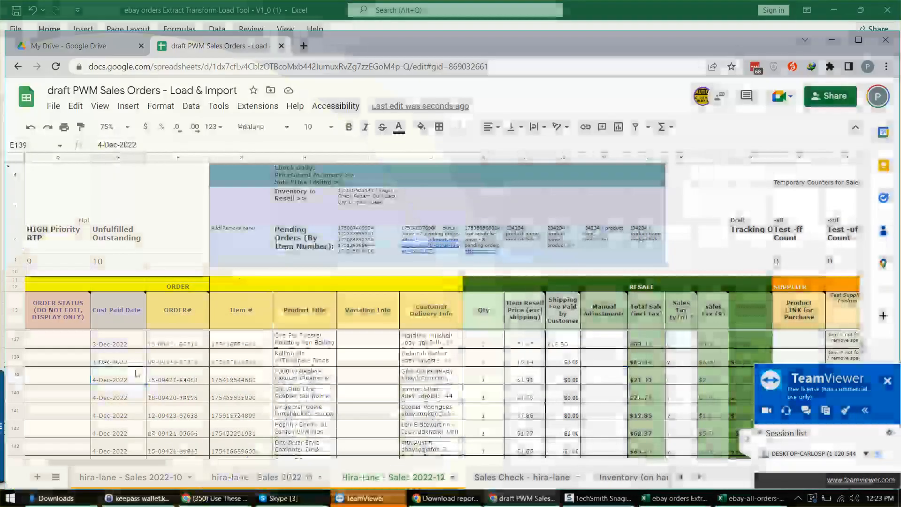
left_click(153, 381)
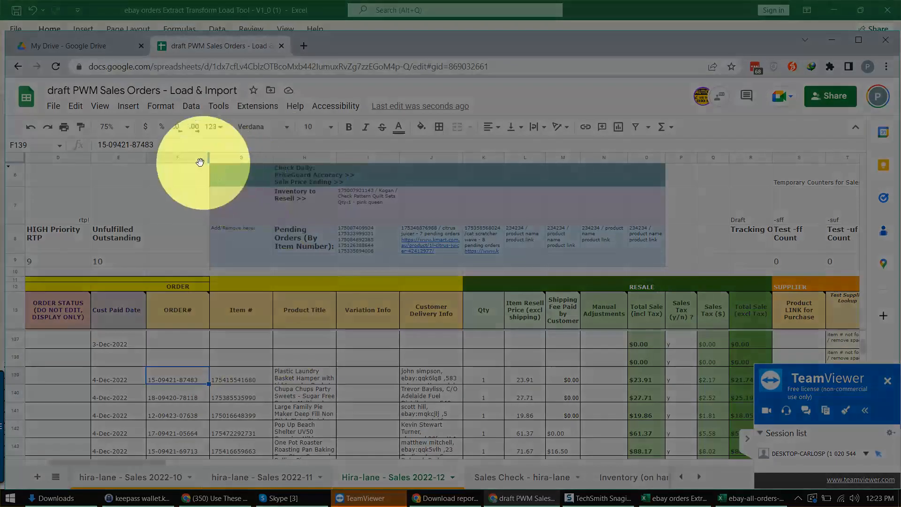
left_click(186, 159)
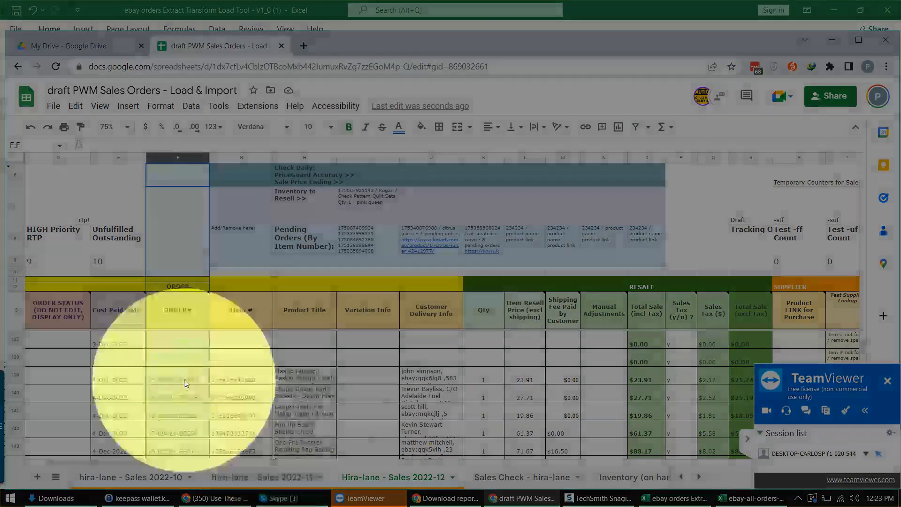
left_click(186, 380)
scroll(218, 376, "down", 1)
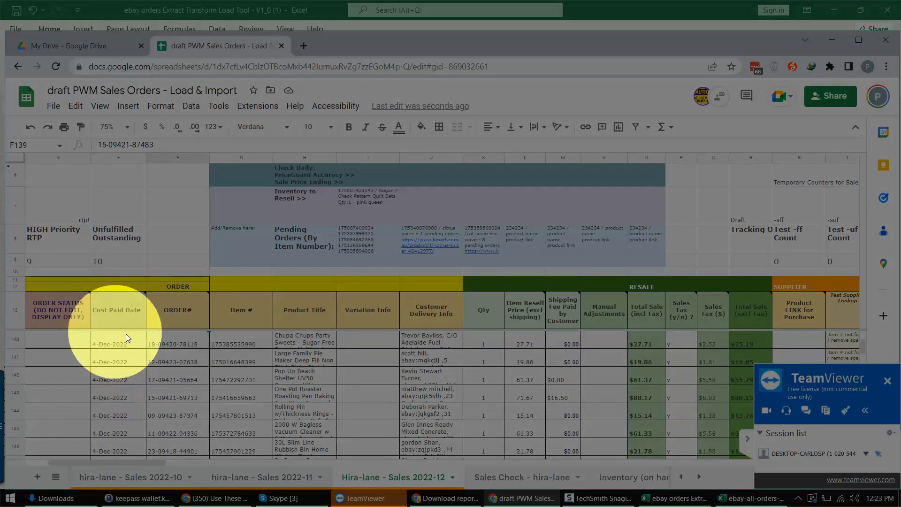
left_click(169, 437)
scroll(281, 375, "down", 8)
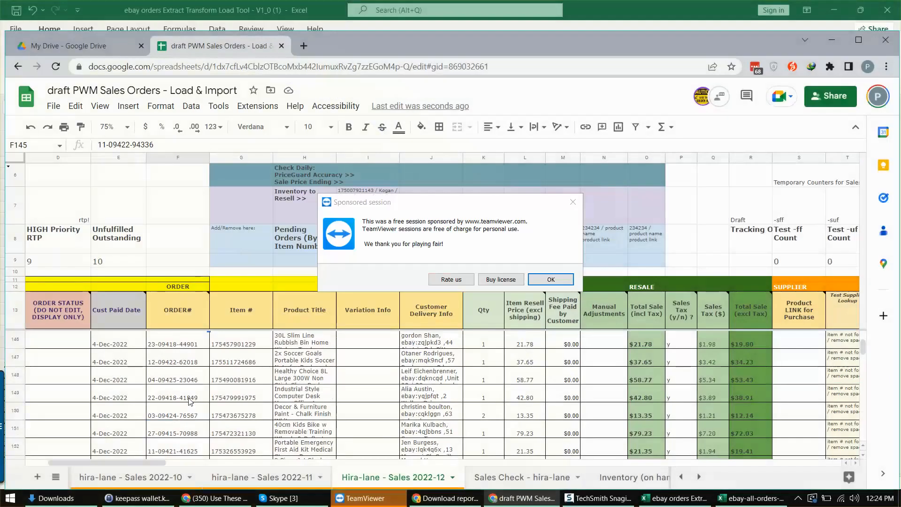
left_click(544, 281)
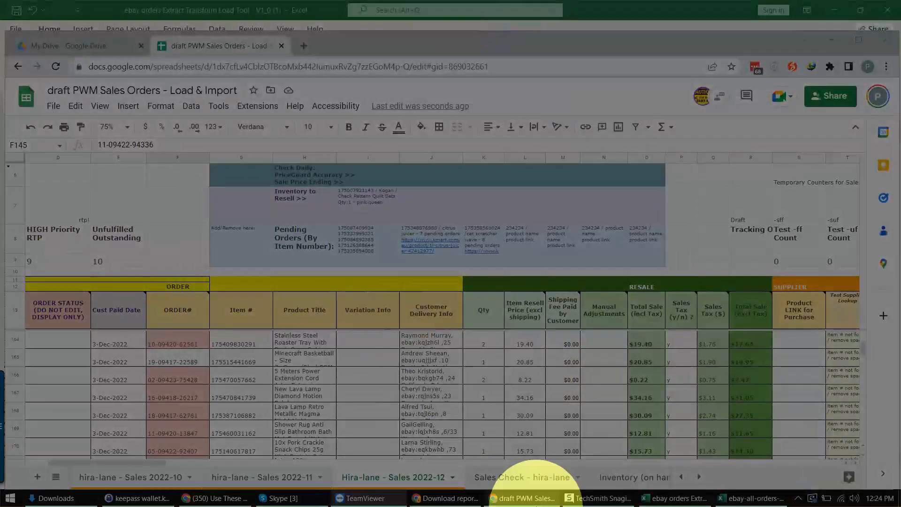
left_click(797, 498)
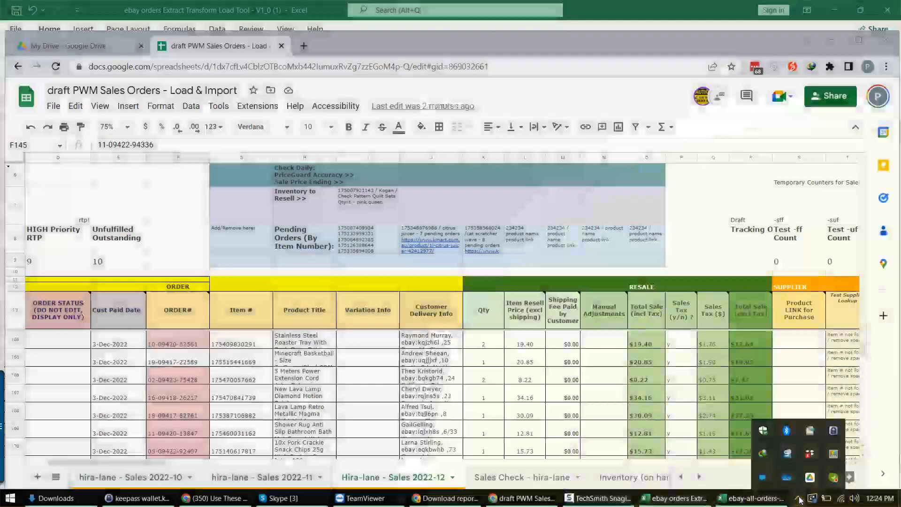